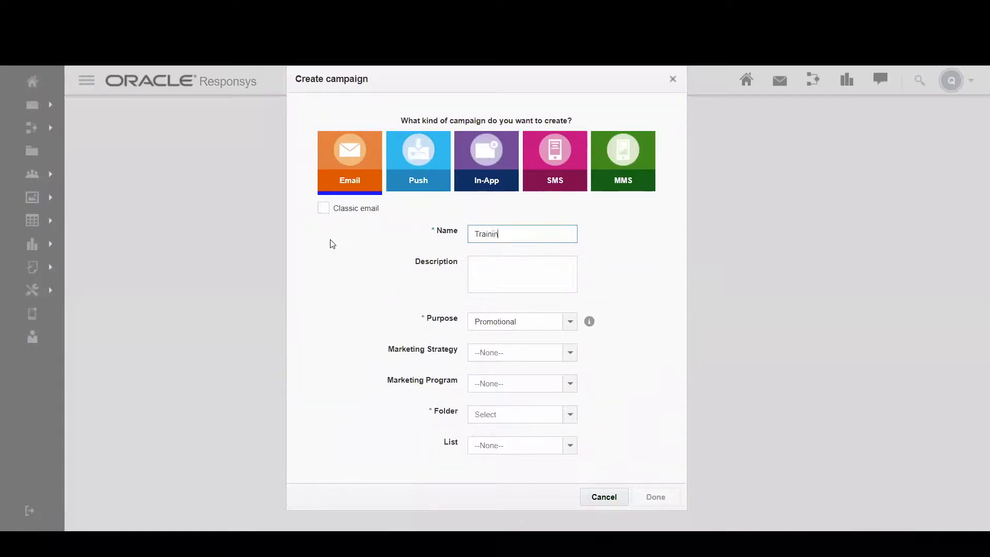
Name the email campaign Training_Campaign_Dashboard and describe it as "Test Dashboard for Training".
text(ampaign_Dashboard)
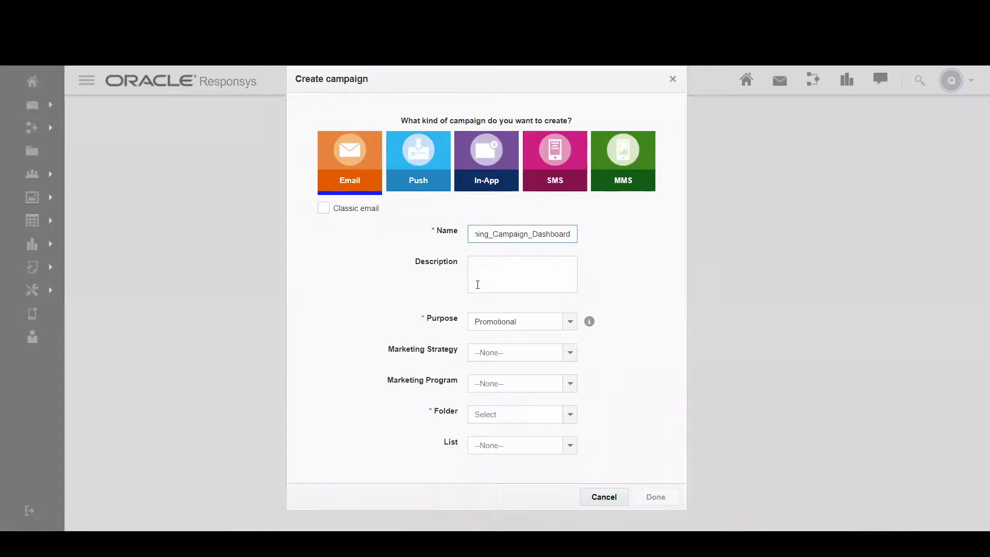
click(503, 262)
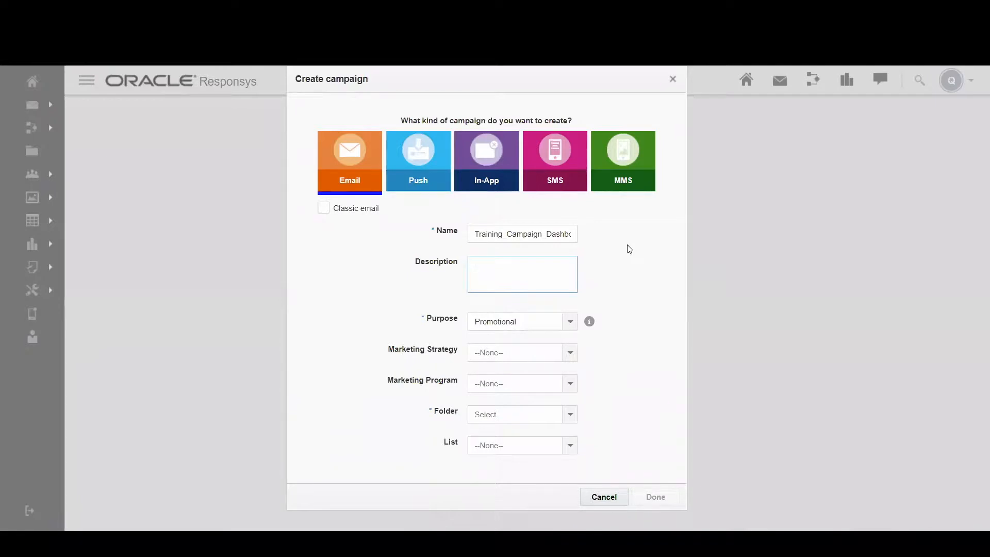
text(Test Dashboard for Training)
click(624, 303)
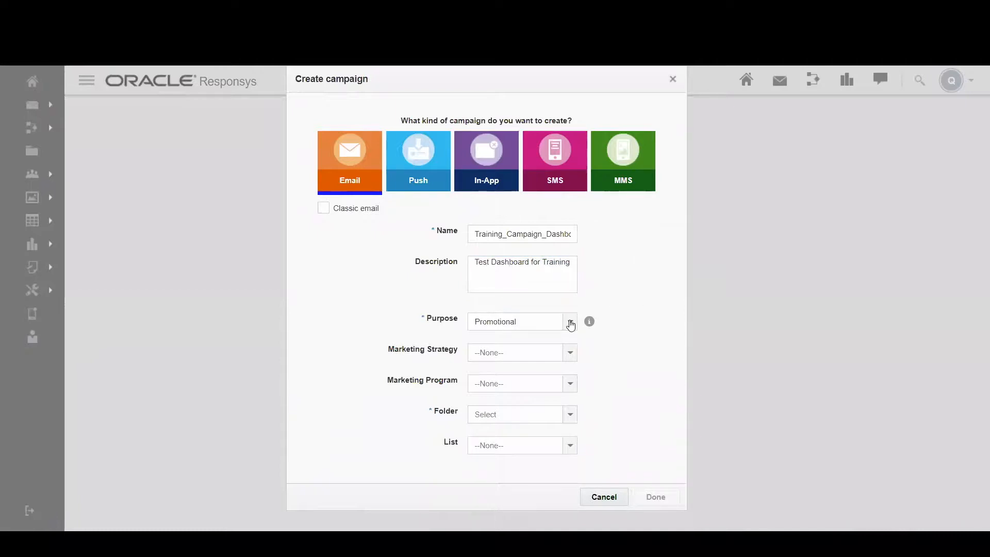
Review the campaign purpose options and choose Promotional.
click(571, 324)
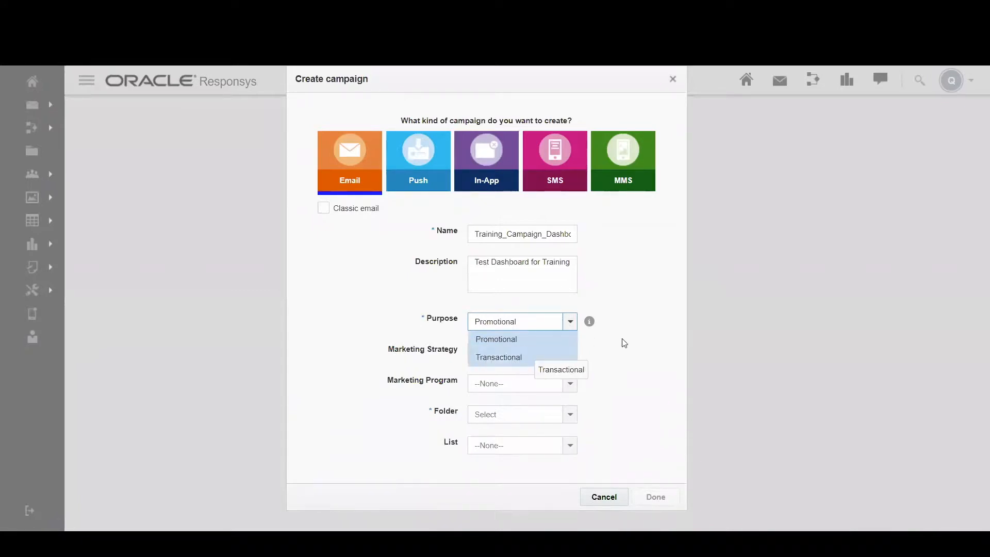
click(601, 337)
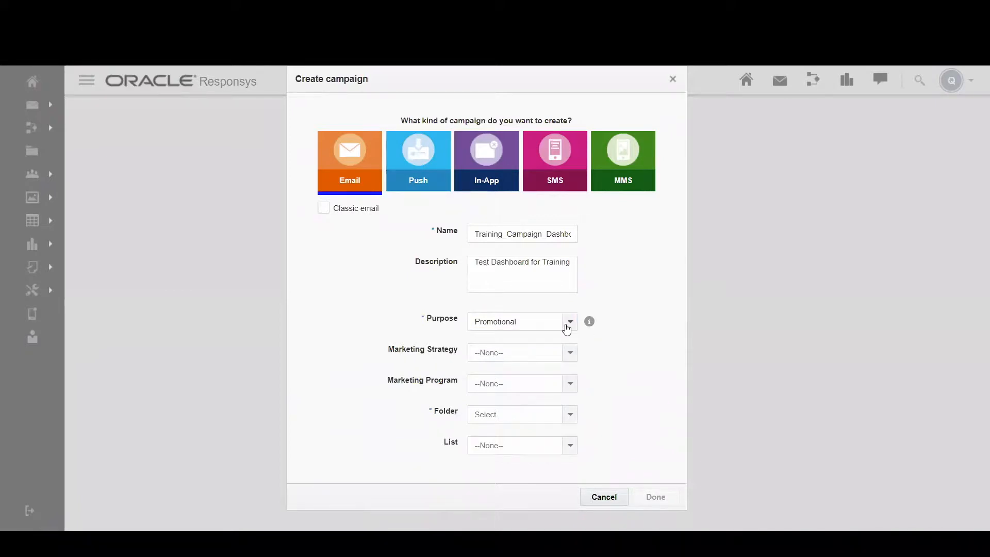
click(567, 328)
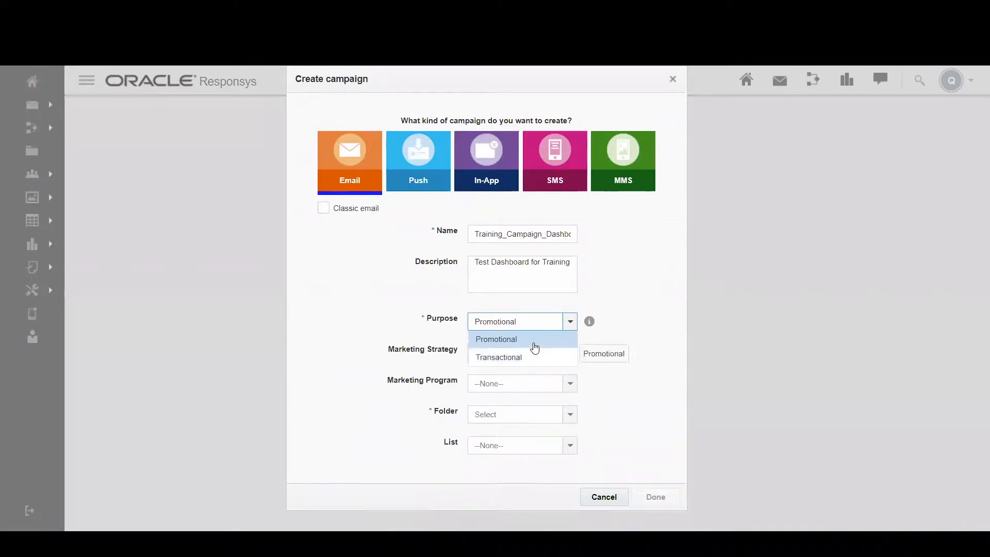
click(534, 345)
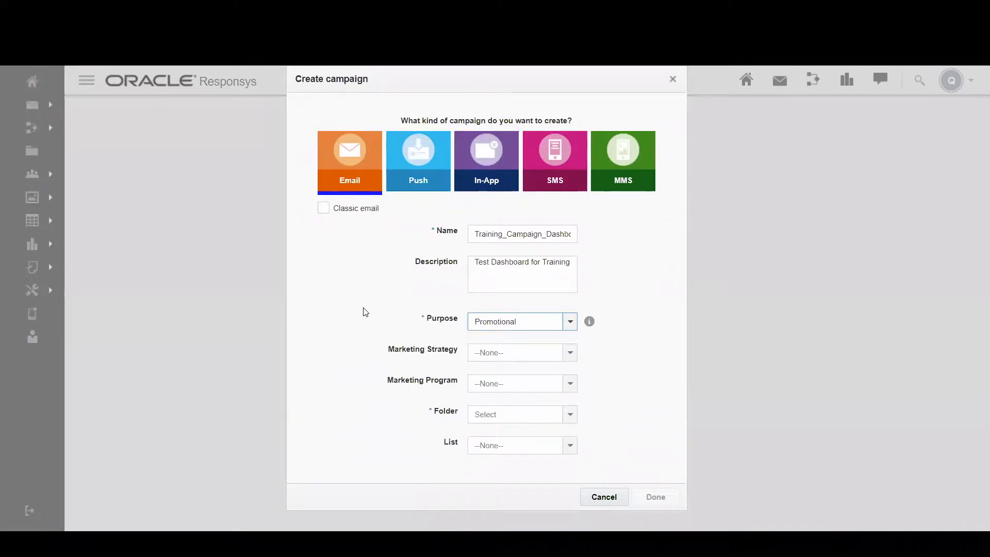
Set the campaign's marketing strategy to demo and its marketing program to Welcome.
click(570, 355)
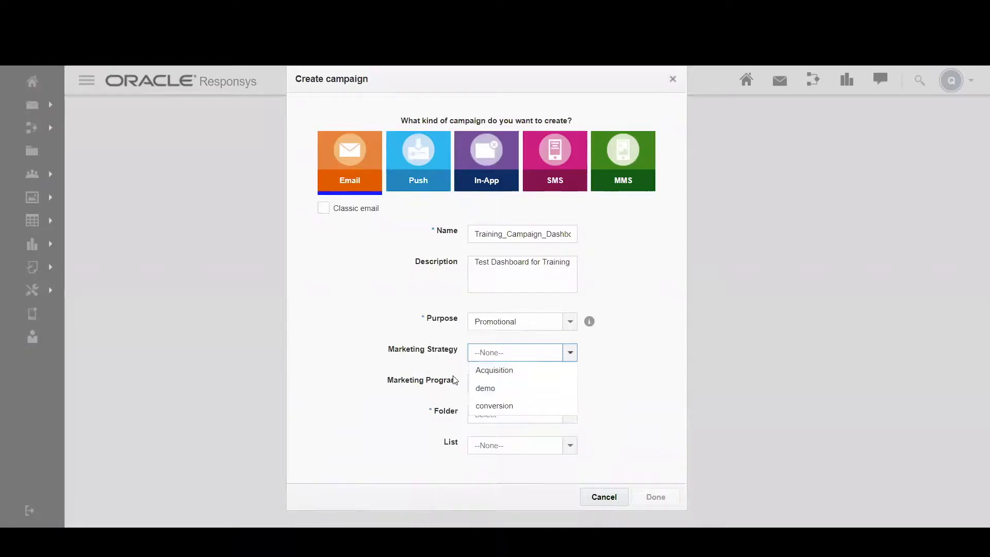
click(561, 383)
click(570, 388)
click(591, 361)
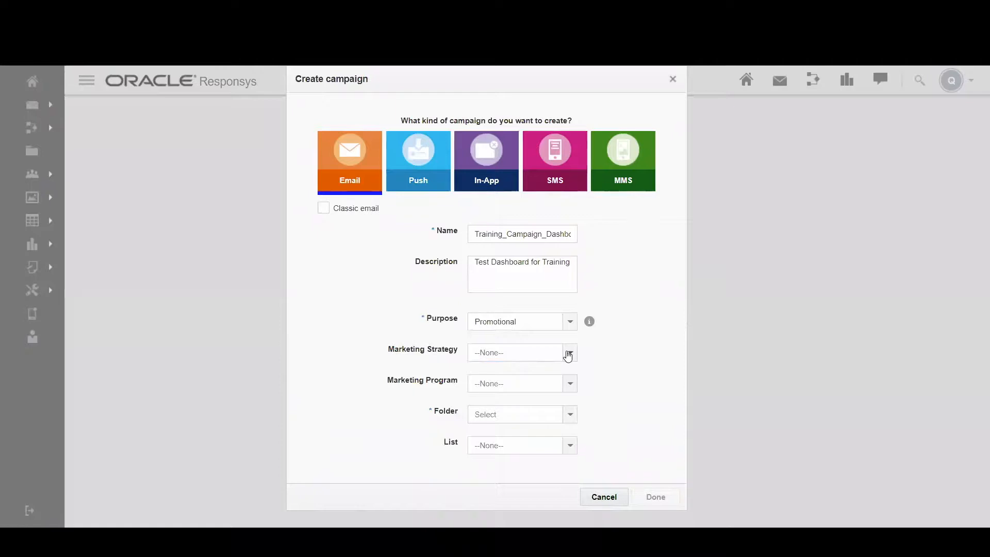
click(568, 355)
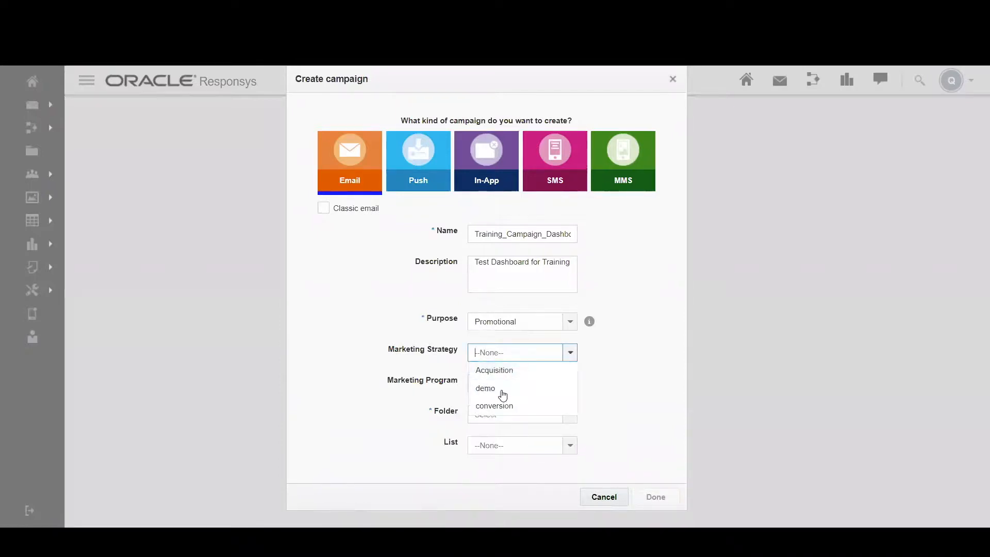
click(570, 354)
click(569, 355)
click(570, 356)
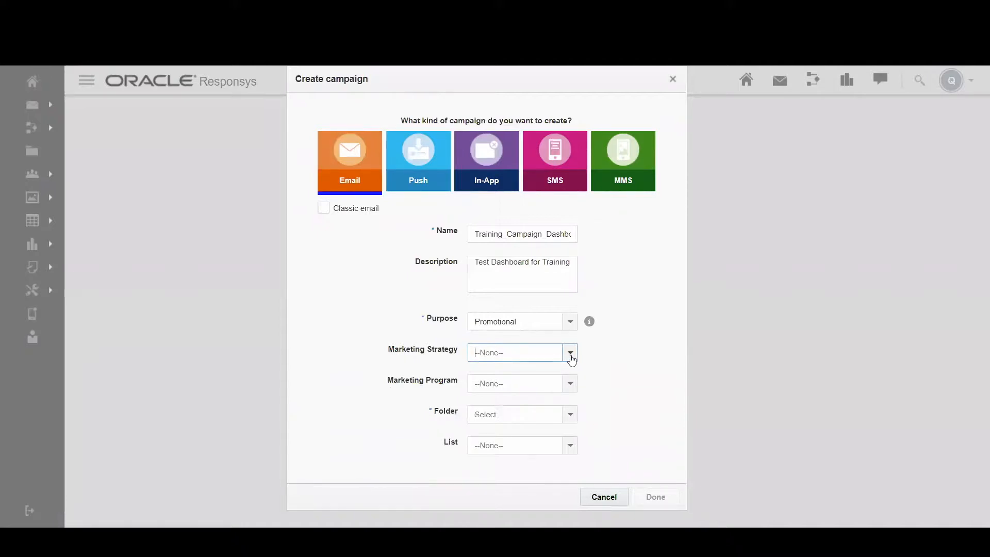
click(567, 395)
click(551, 402)
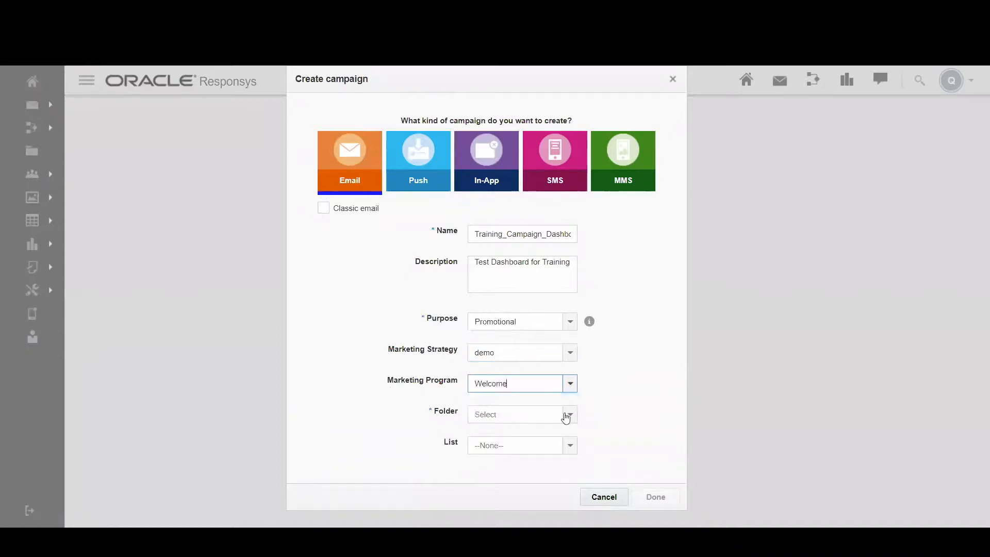
Assign the campaign to the z_quinn folder with the CONTACT_LIST_ list, and create it.
click(567, 416)
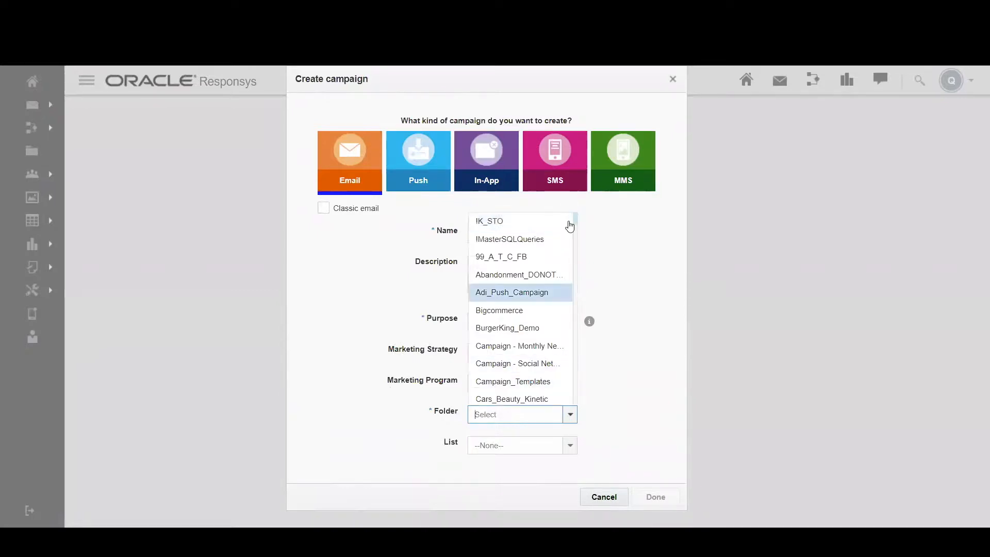
drag(576, 223, 570, 391)
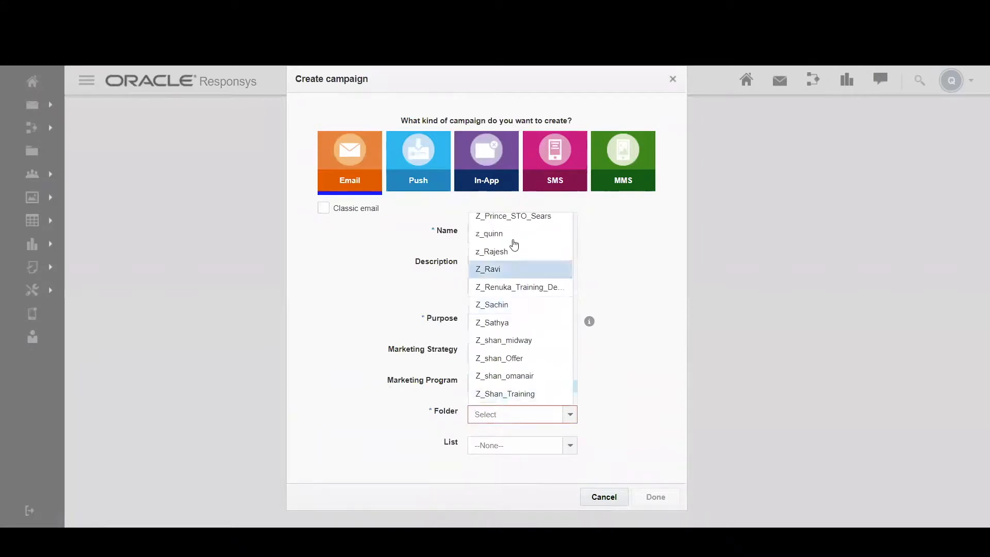
click(503, 266)
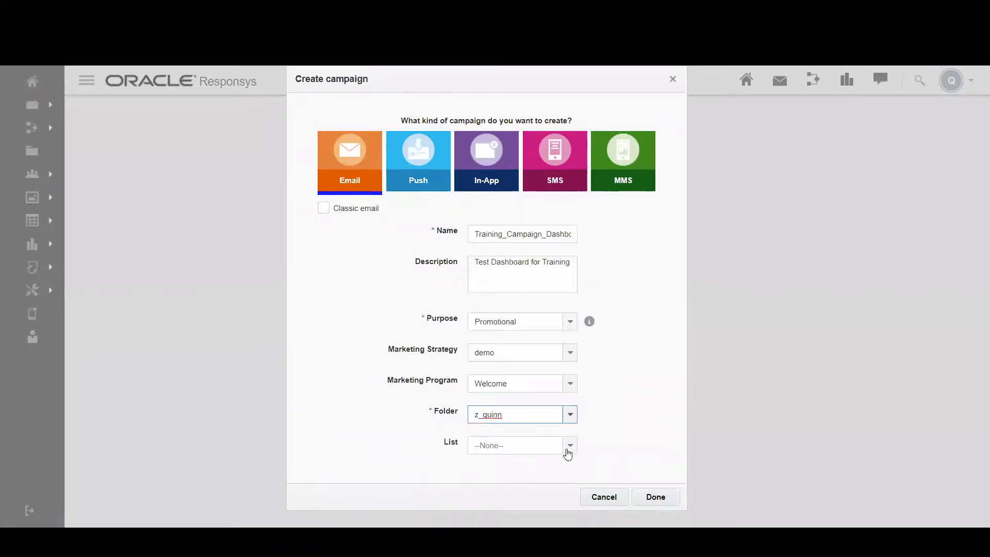
click(570, 446)
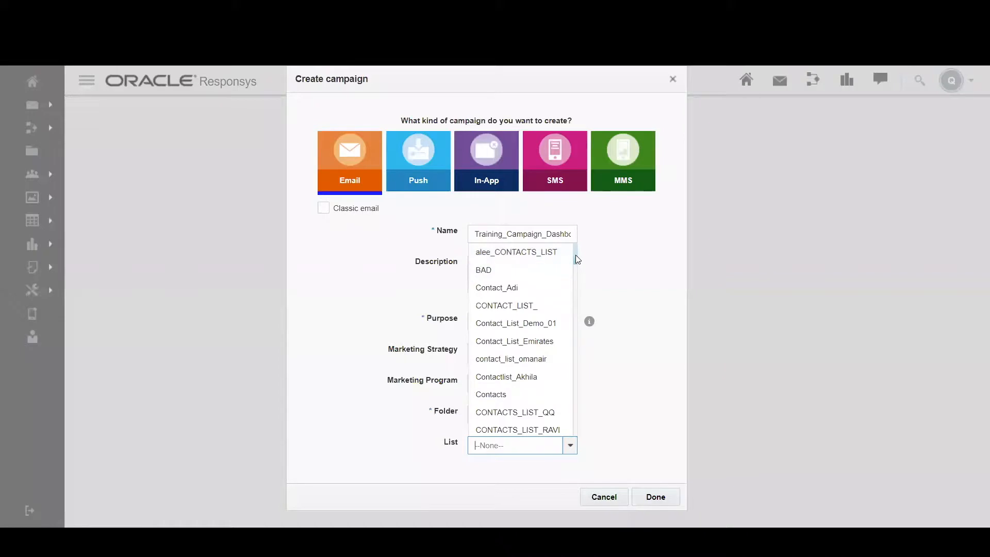
drag(577, 260, 576, 259)
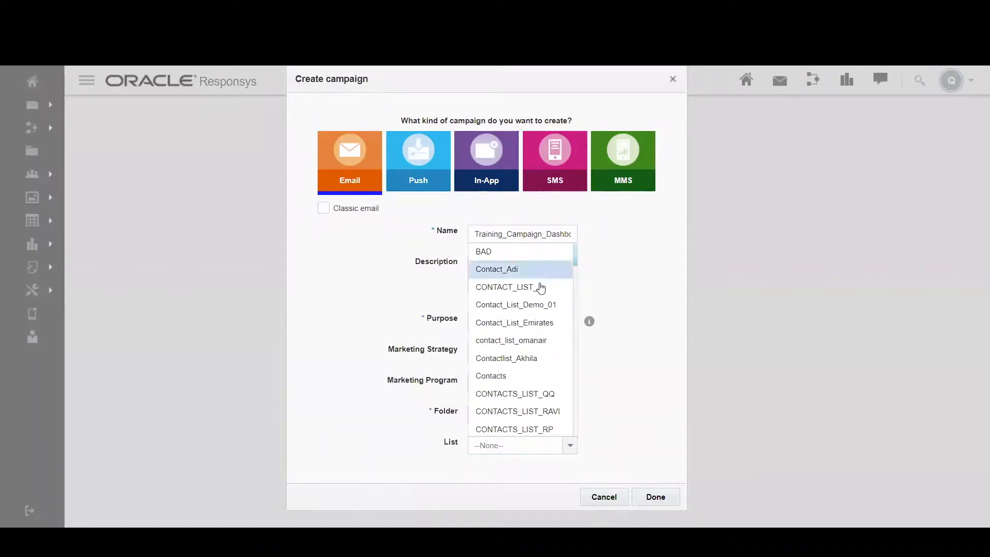
click(390, 424)
click(383, 416)
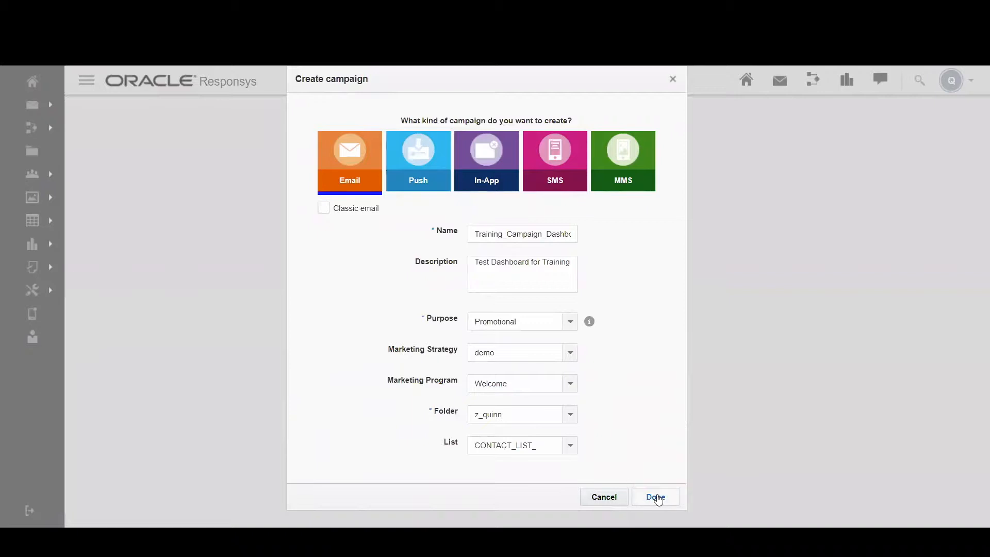
click(656, 497)
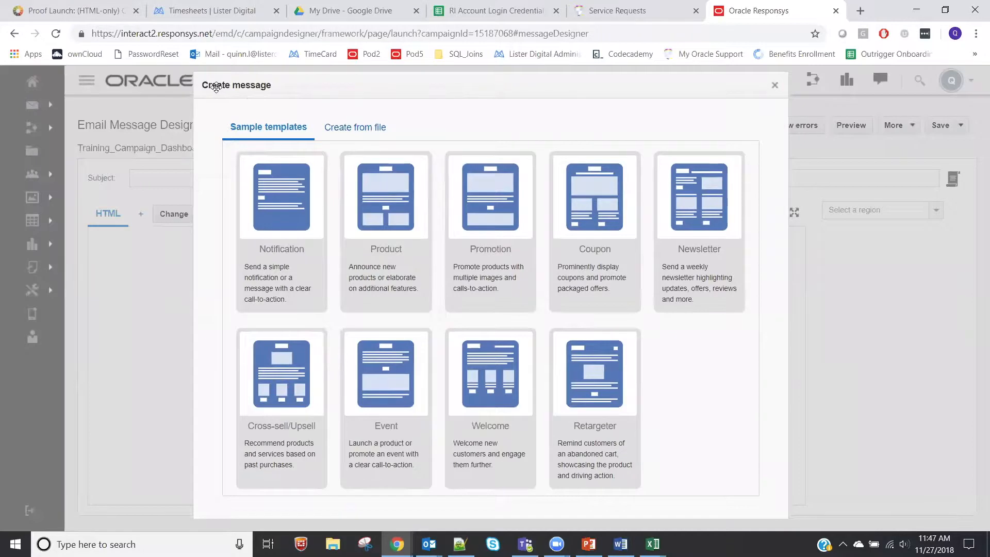
Compare the sample templates with the create-from-file options and stay with creating the message from a file.
click(369, 130)
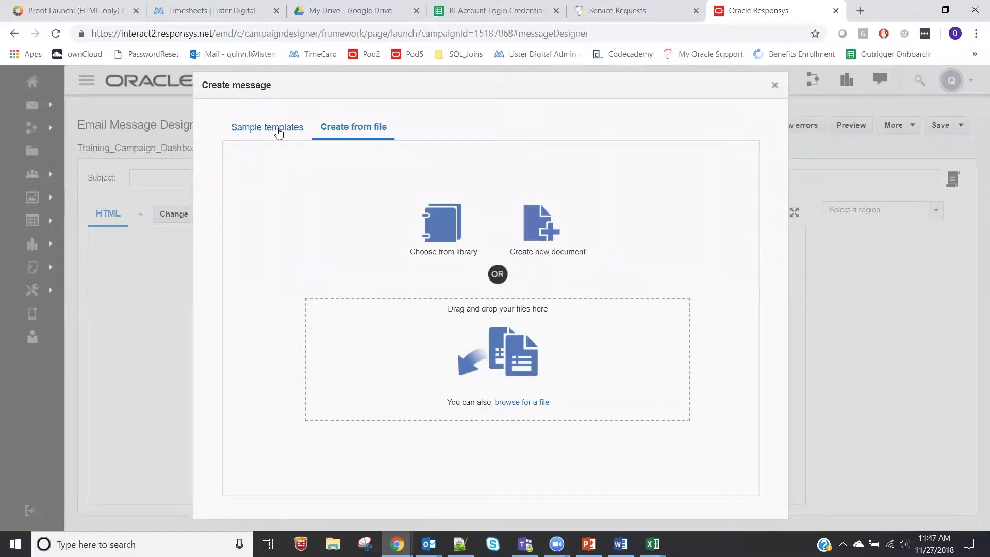
click(277, 133)
click(339, 133)
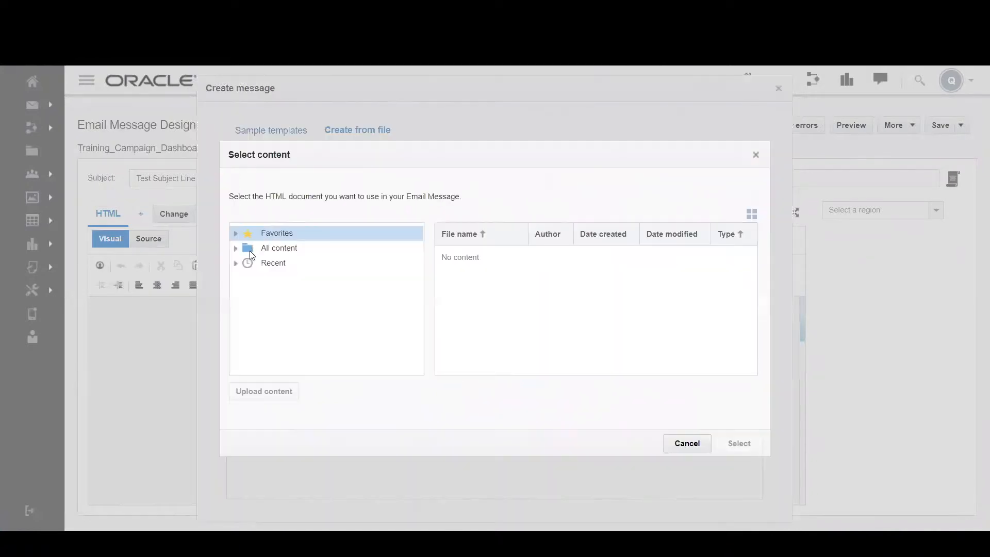
click(237, 252)
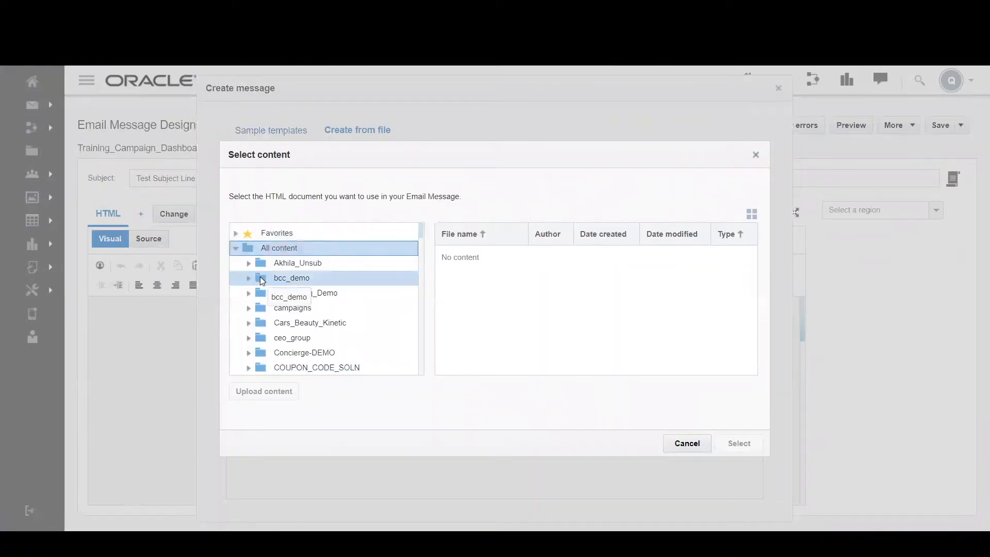
scroll(330, 301, down, 5)
scroll(333, 299, down, 15)
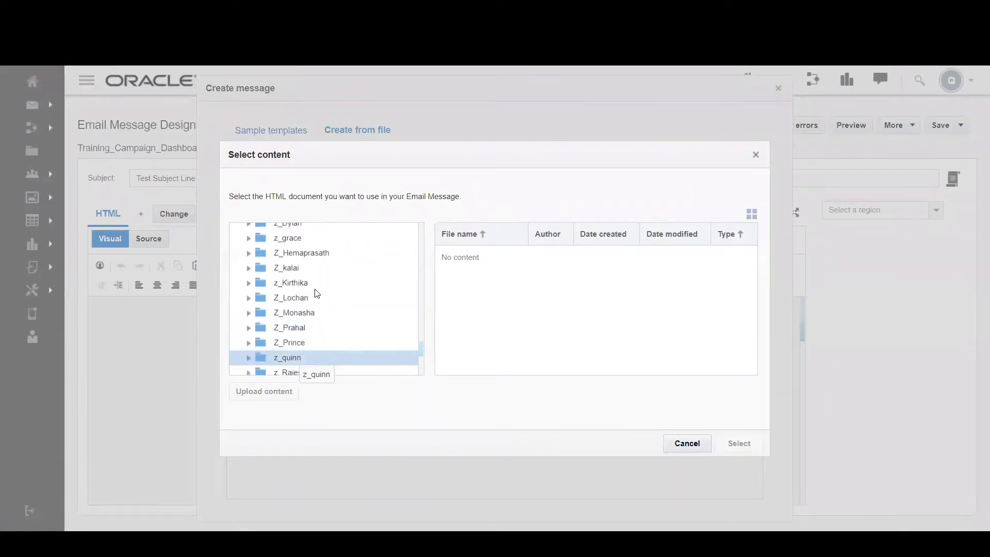
scroll(314, 299, down, 3)
click(248, 297)
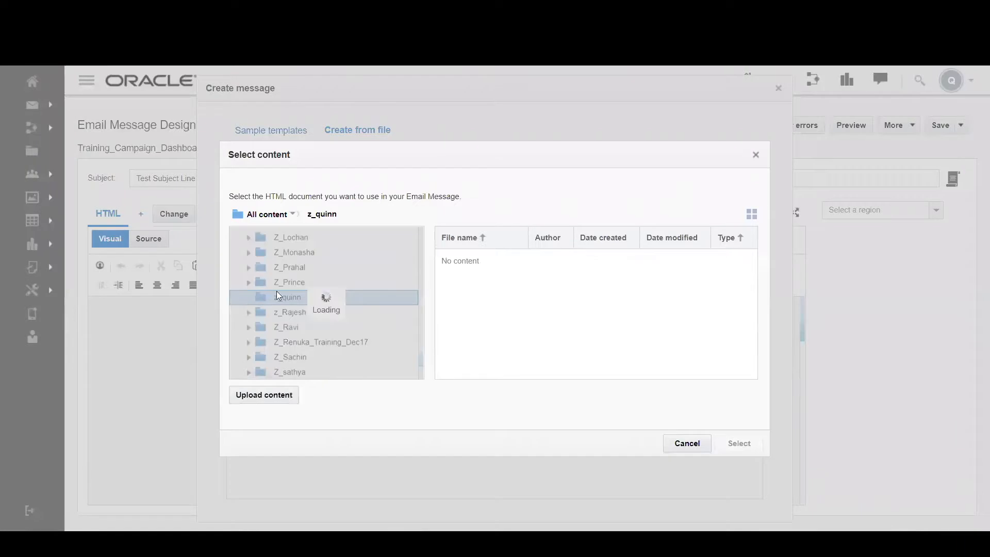
click(296, 310)
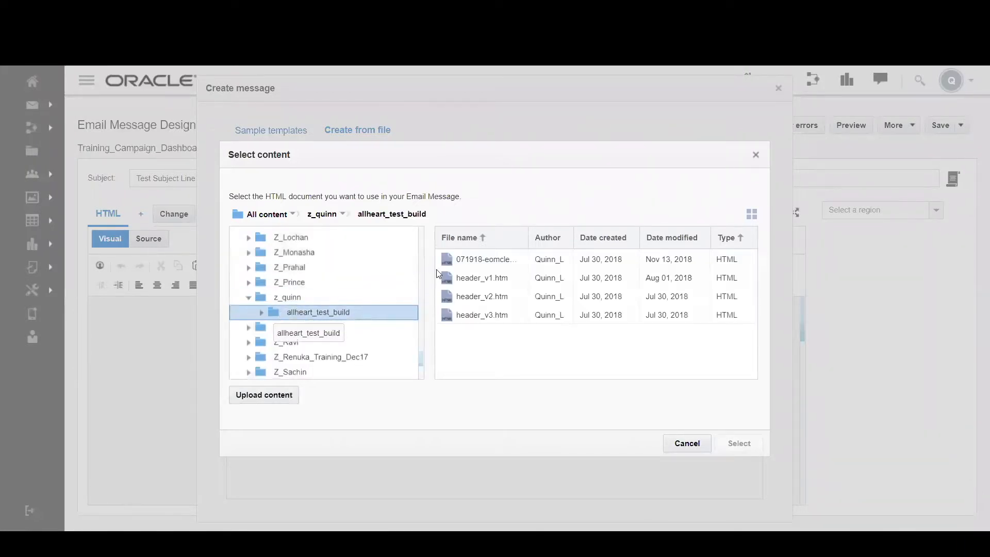
click(480, 276)
click(481, 260)
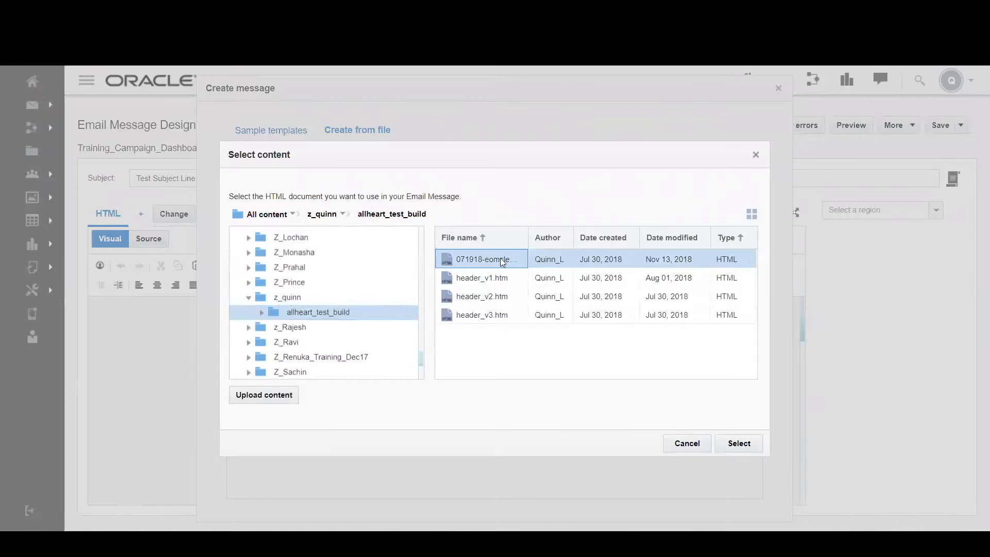
click(739, 443)
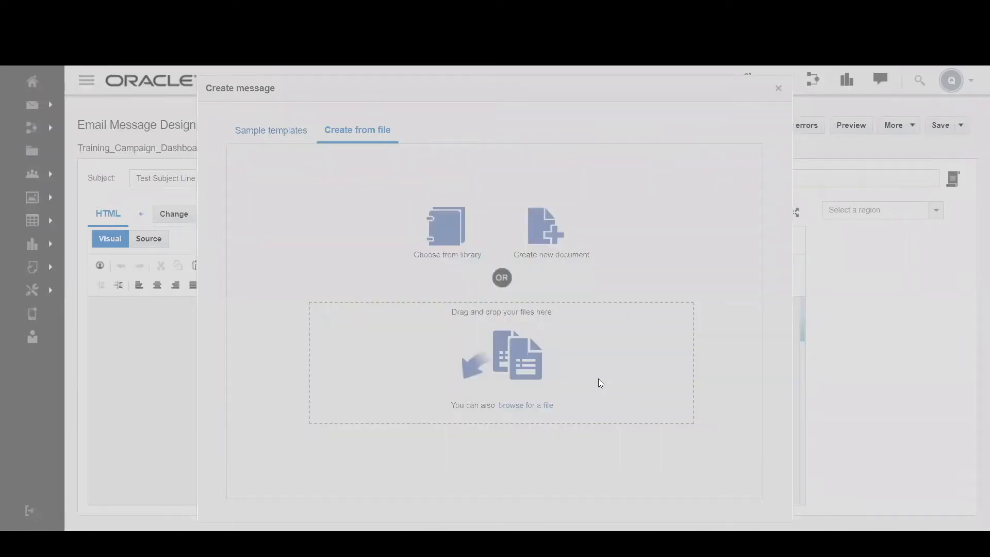
click(940, 125)
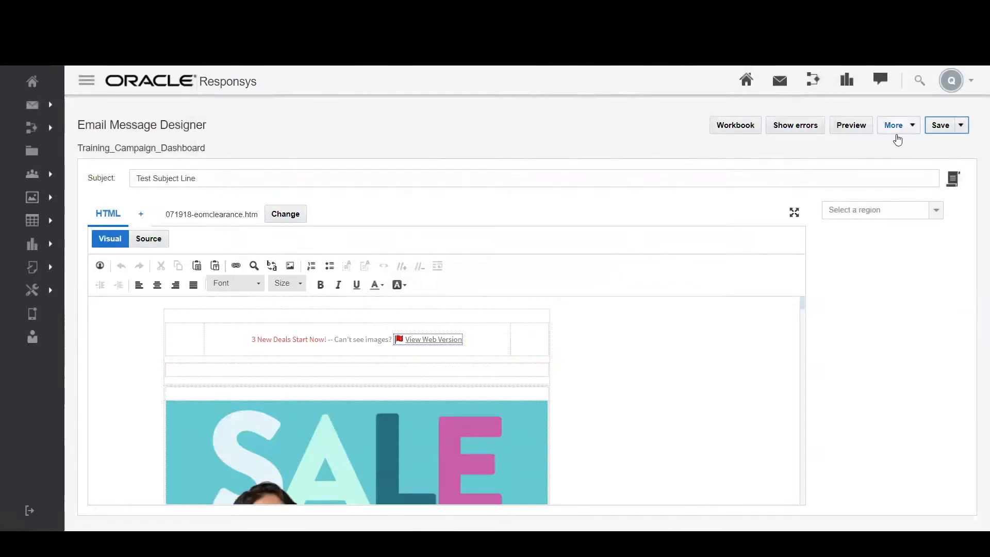
Generate a link table for the message with link tracking turned on.
click(897, 128)
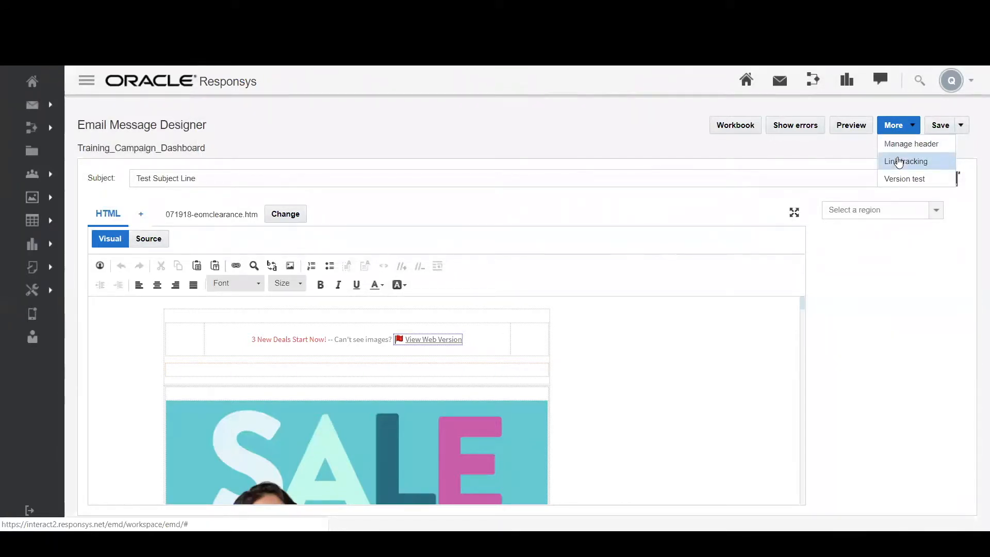
click(899, 162)
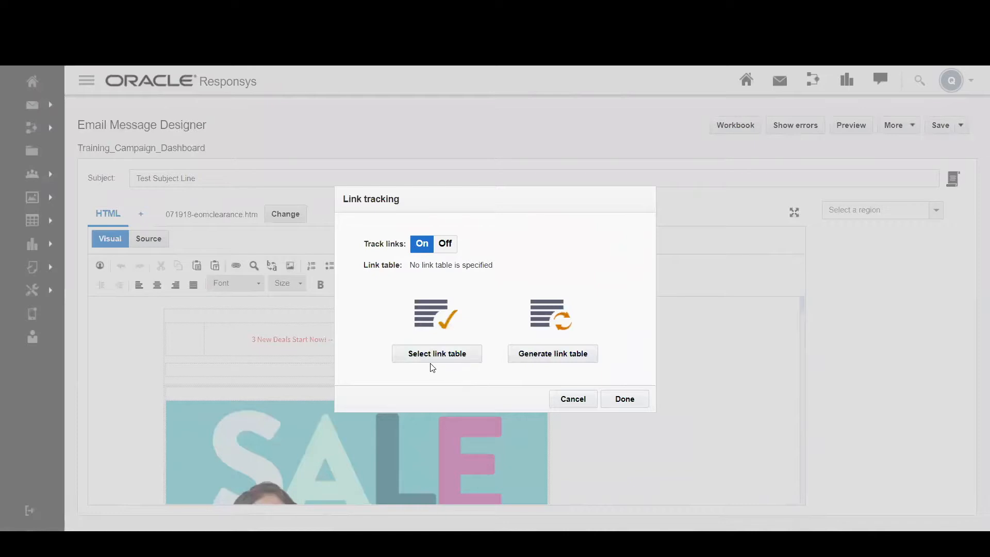
click(517, 359)
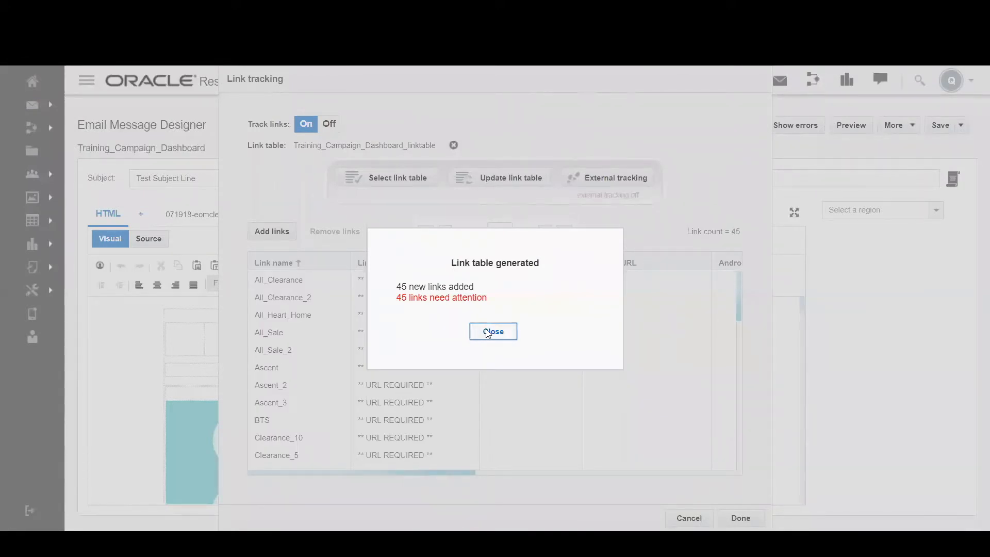
click(488, 333)
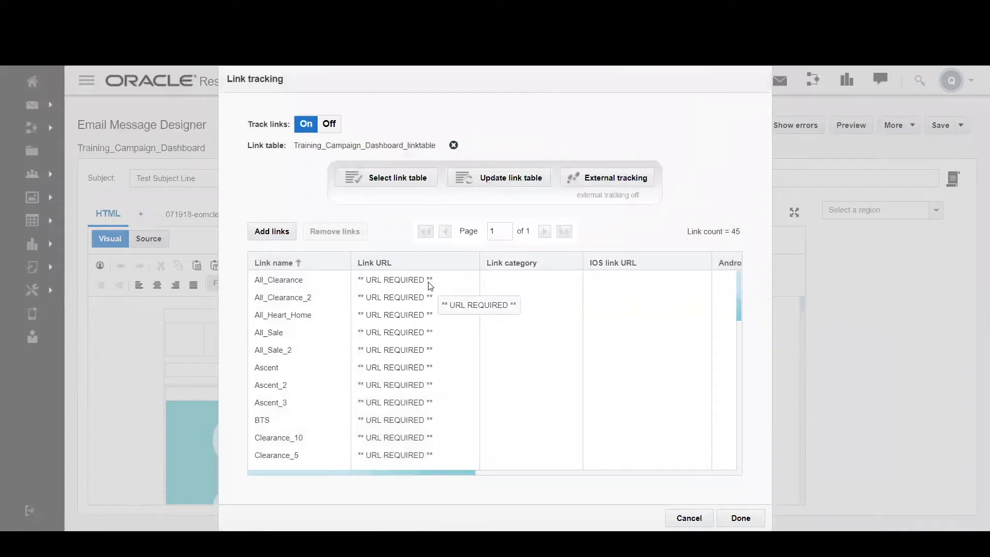
Examine the generated link table's name and entries, open the All_Clearance link URL for editing, and cancel the edit.
double_click(330, 146)
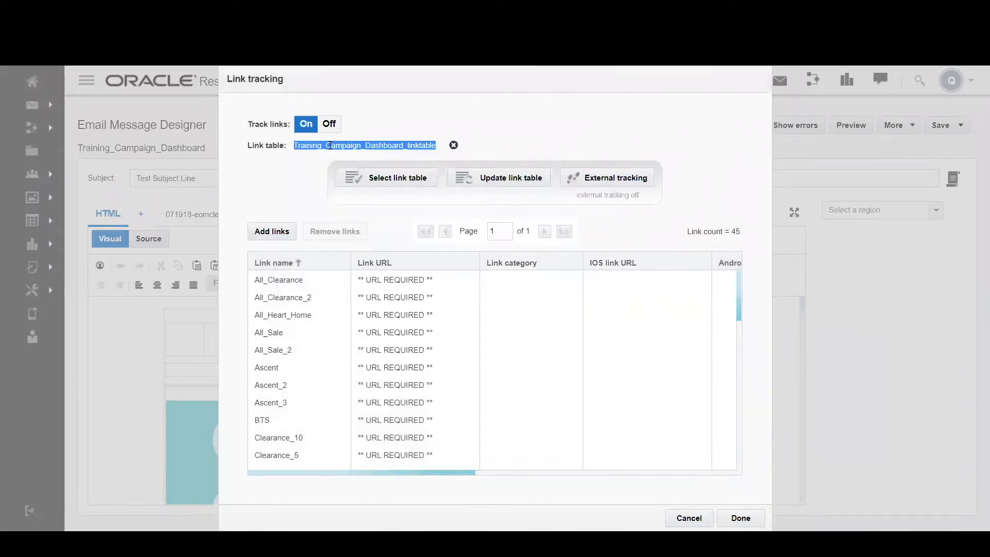
click(296, 181)
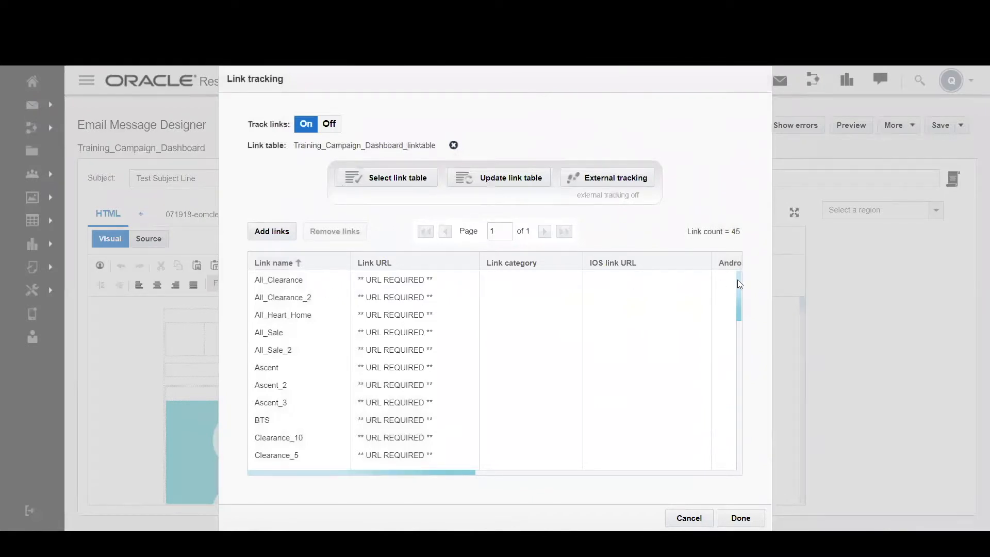
mouse_move(740, 286)
mouse_down()
mouse_move(736, 444)
mouse_move(735, 268)
mouse_up()
click(400, 281)
click(400, 281)
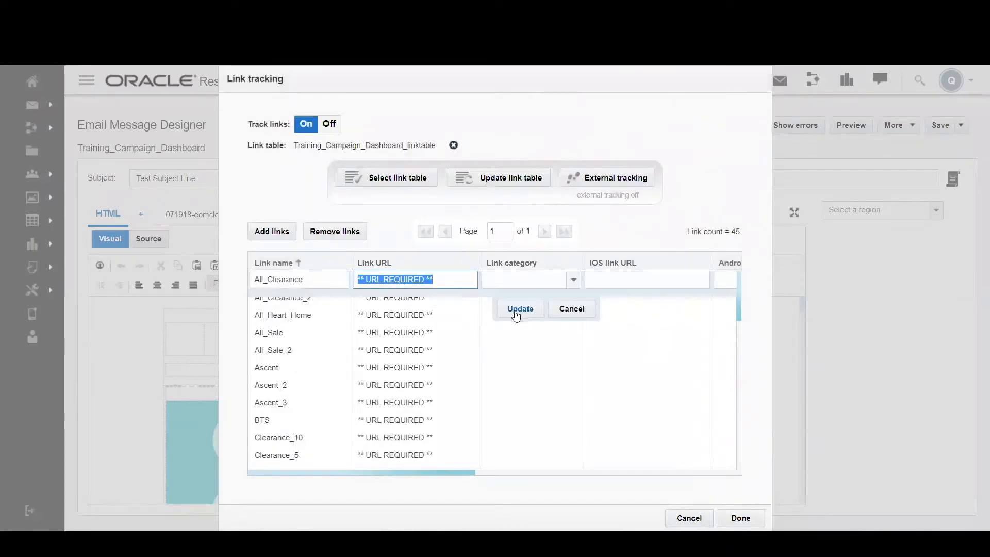
click(560, 312)
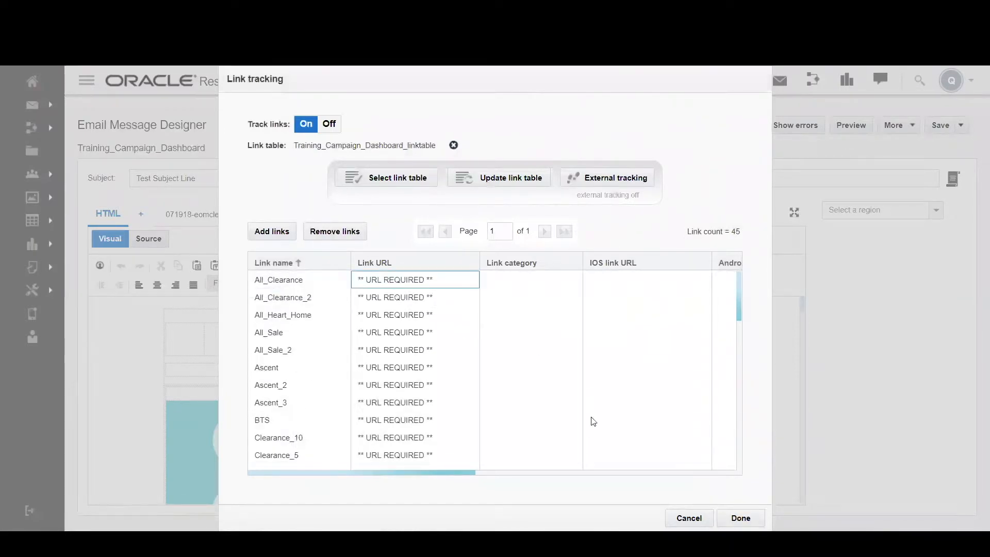
double_click(309, 148)
click(283, 199)
Accept the link tracking settings, save the message and go to the campaign workbook.
click(738, 518)
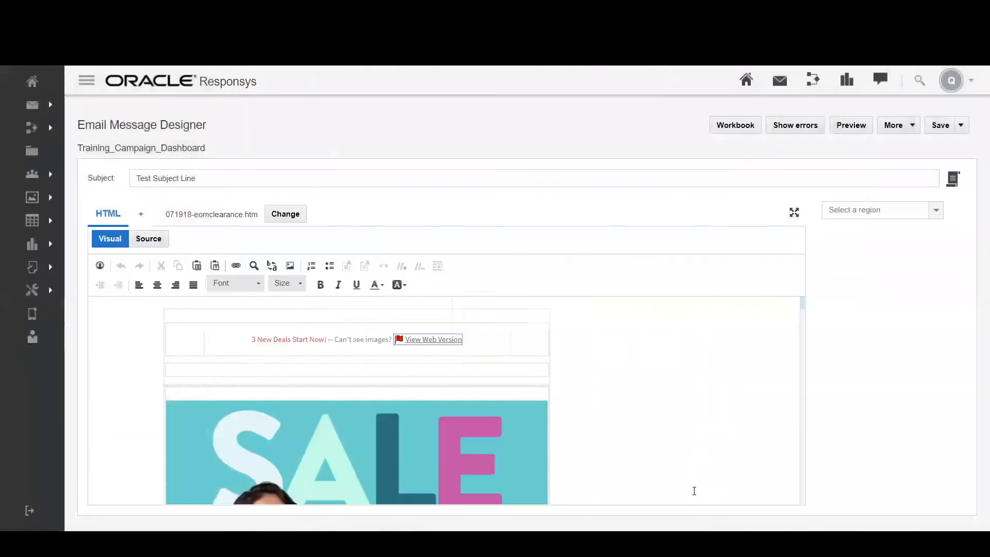
click(751, 133)
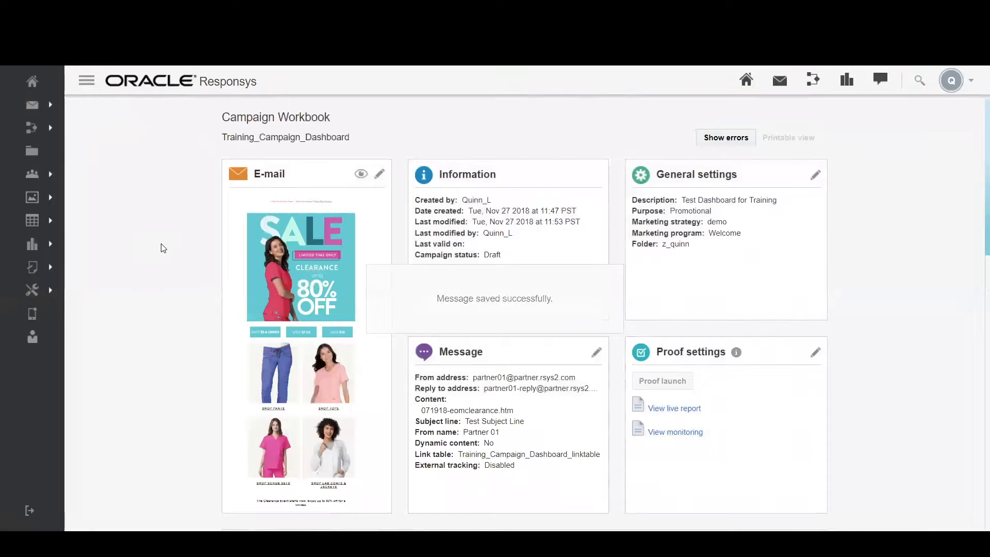
scroll(405, 133, down, 1)
scroll(392, 149, up, 1)
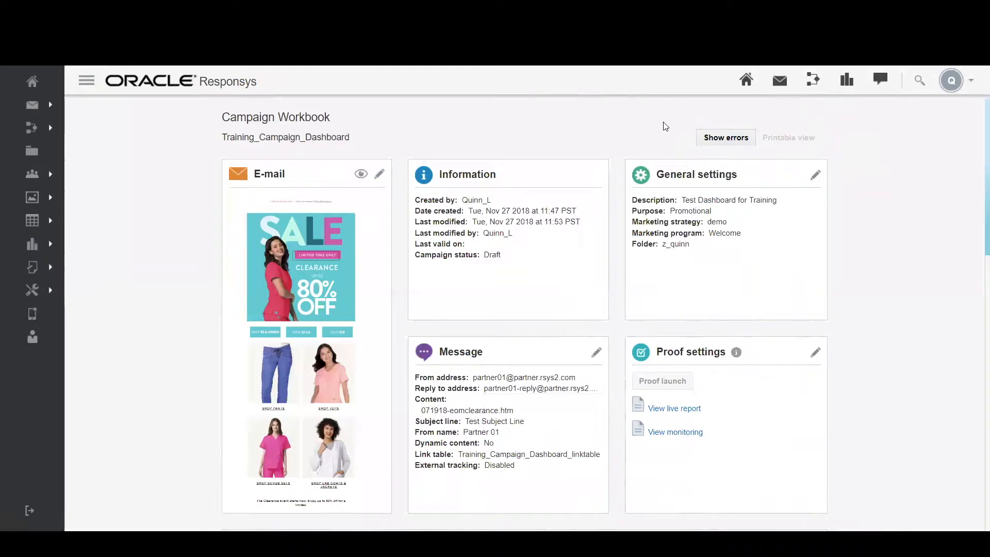
Check the campaign's validation errors and set the targeting inclusions to everyone in the New Customers filter.
click(735, 144)
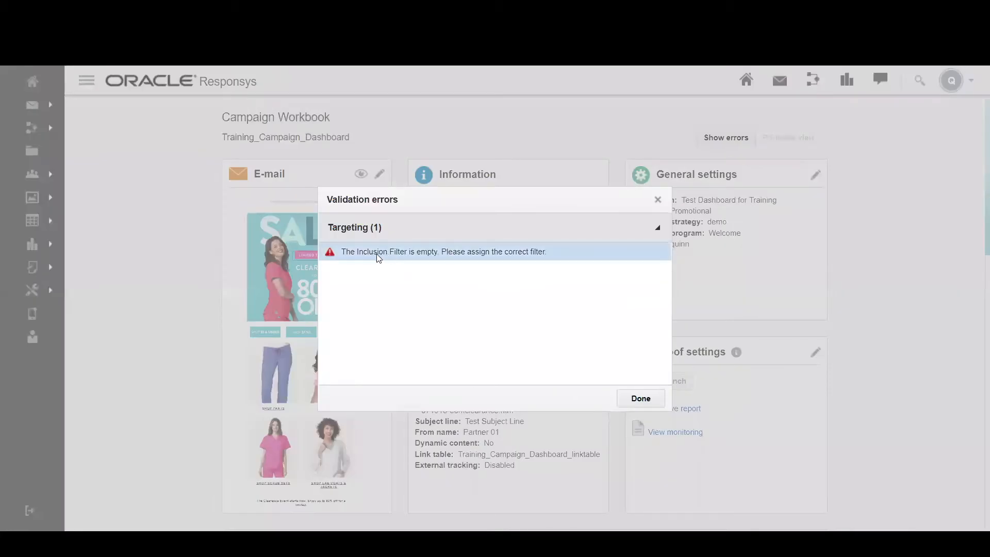
click(659, 201)
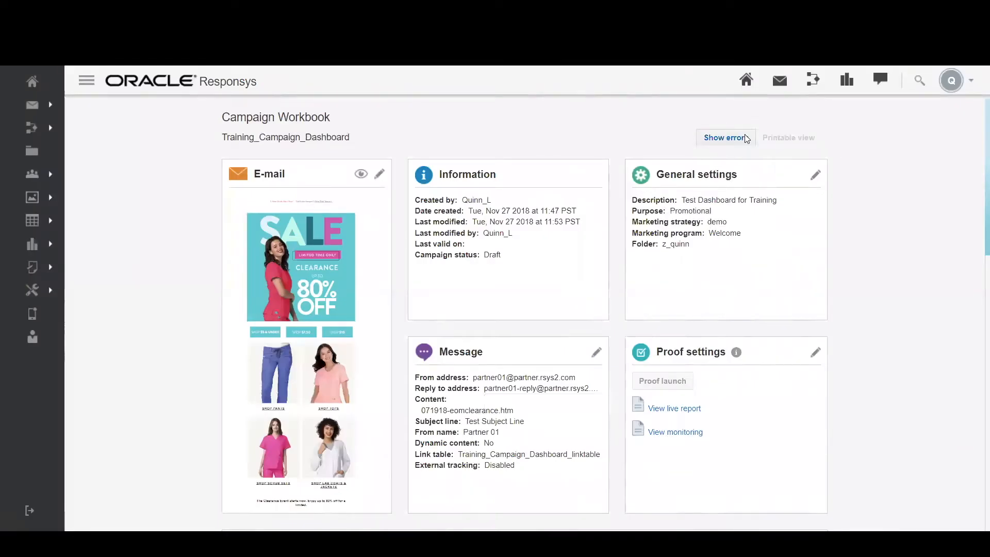
scroll(972, 254, down, 15)
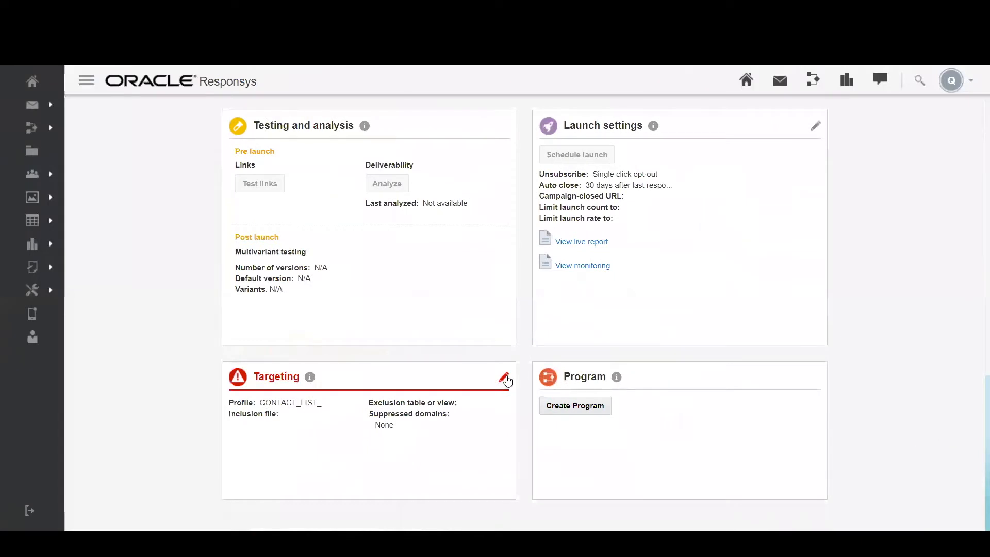
click(504, 377)
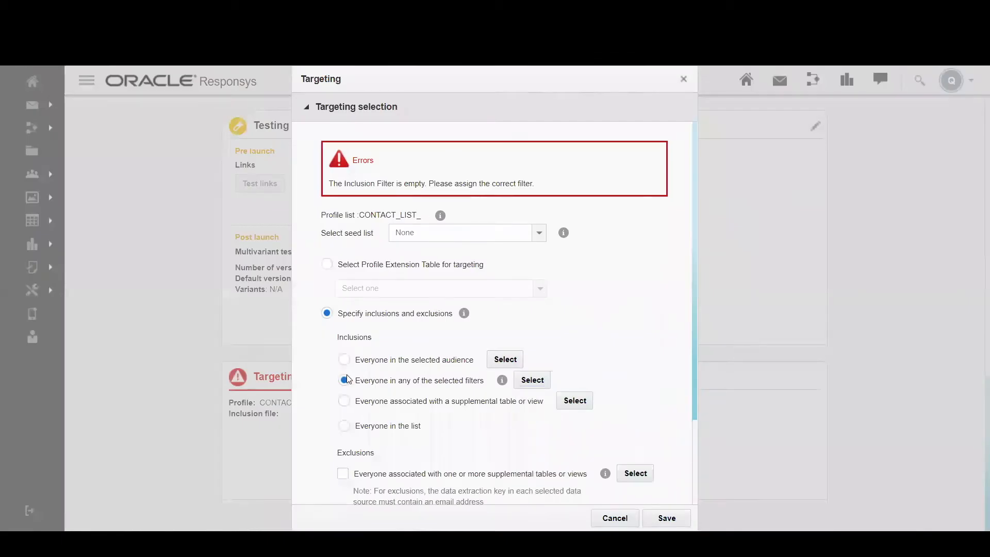
click(532, 380)
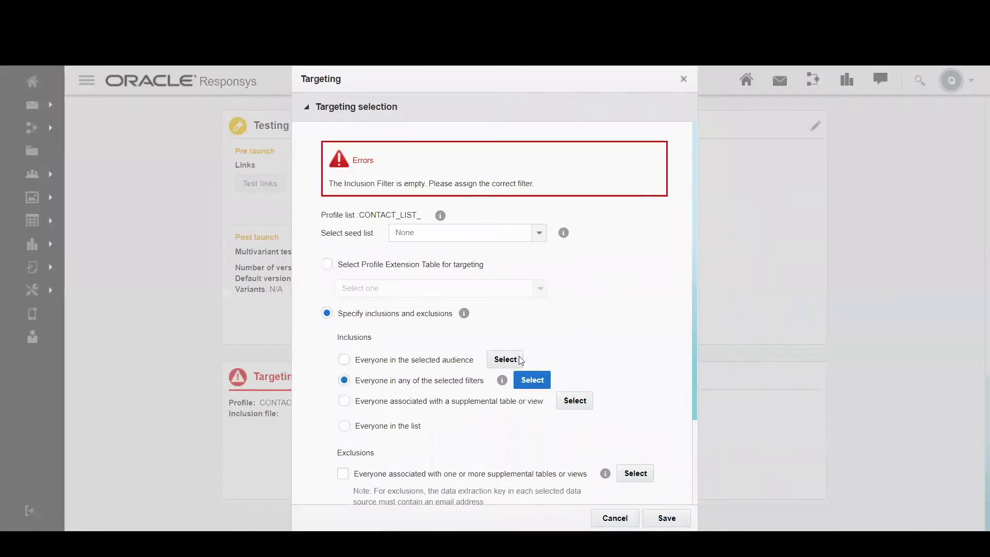
click(395, 299)
click(622, 344)
click(670, 520)
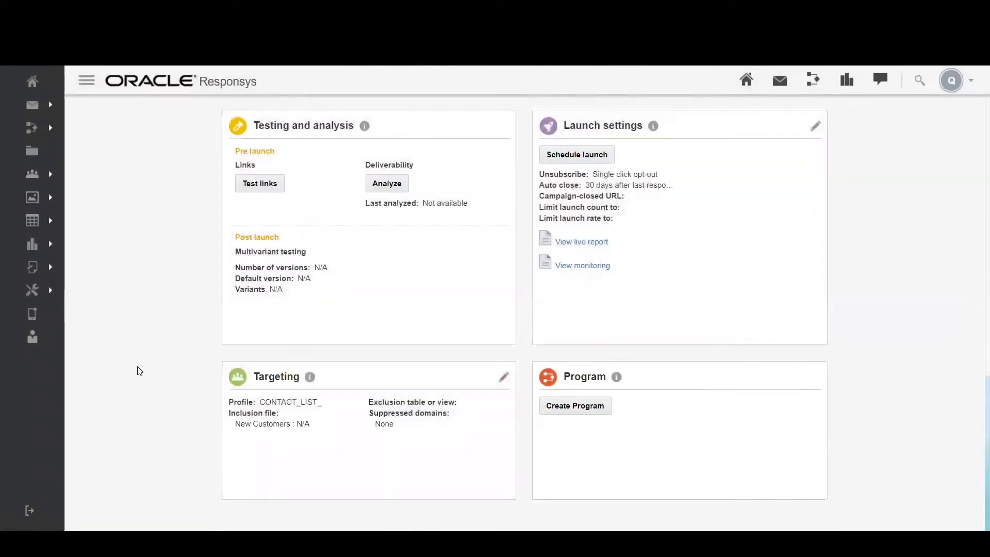
Review the campaign's editable general settings and close them without changes.
scroll(152, 373, up, 15)
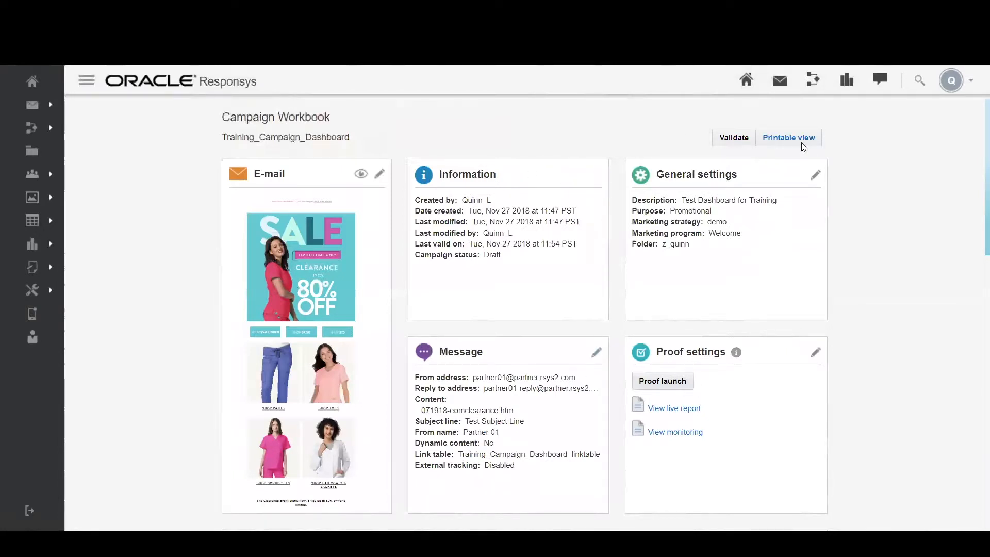
click(816, 177)
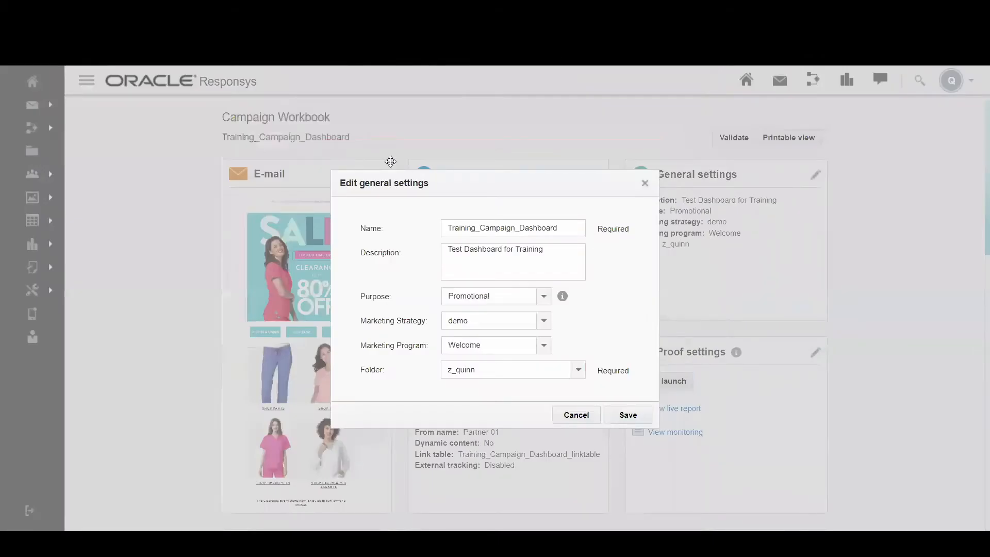
drag(430, 183, 345, 129)
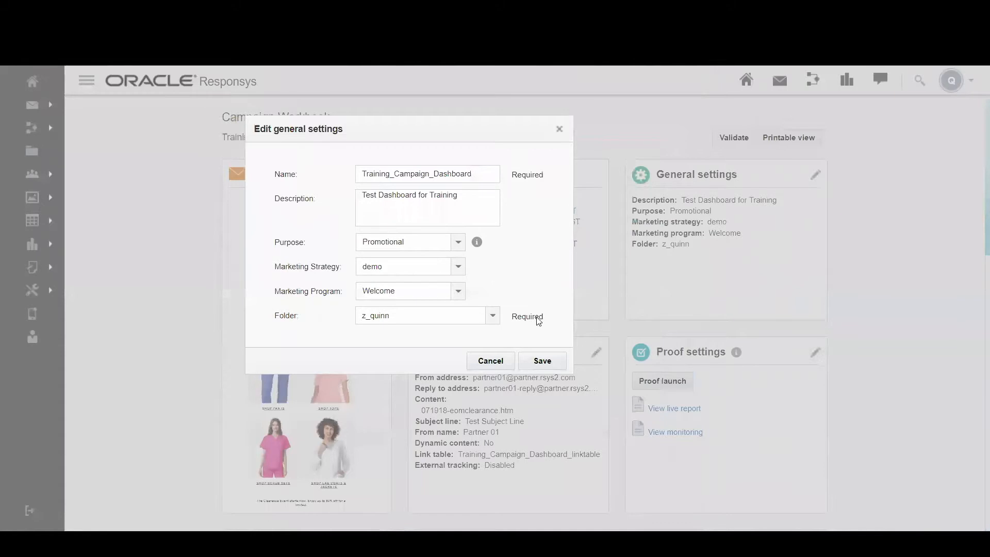
click(560, 130)
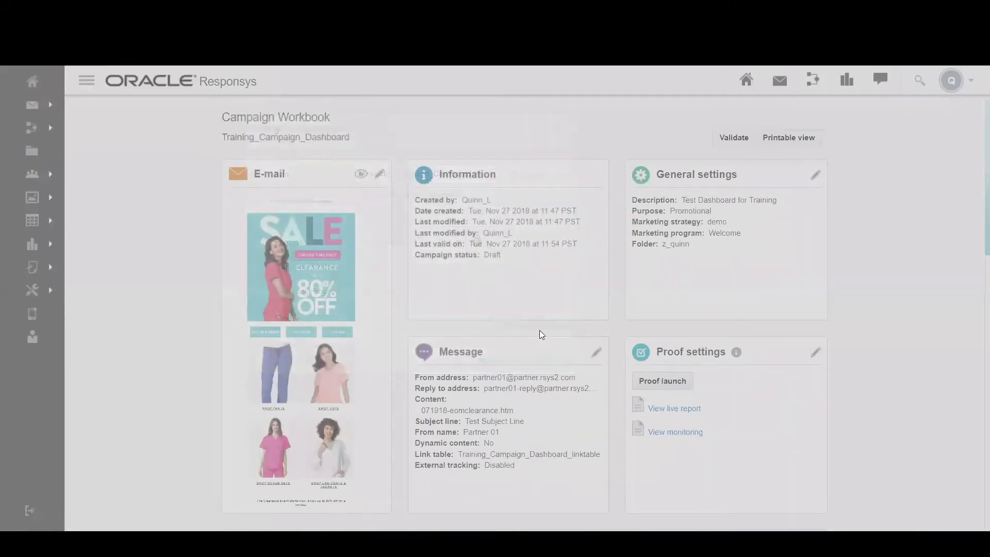
Open the campaign's message in the Email Message Designer and return to the workbook.
scroll(541, 310, down, 1)
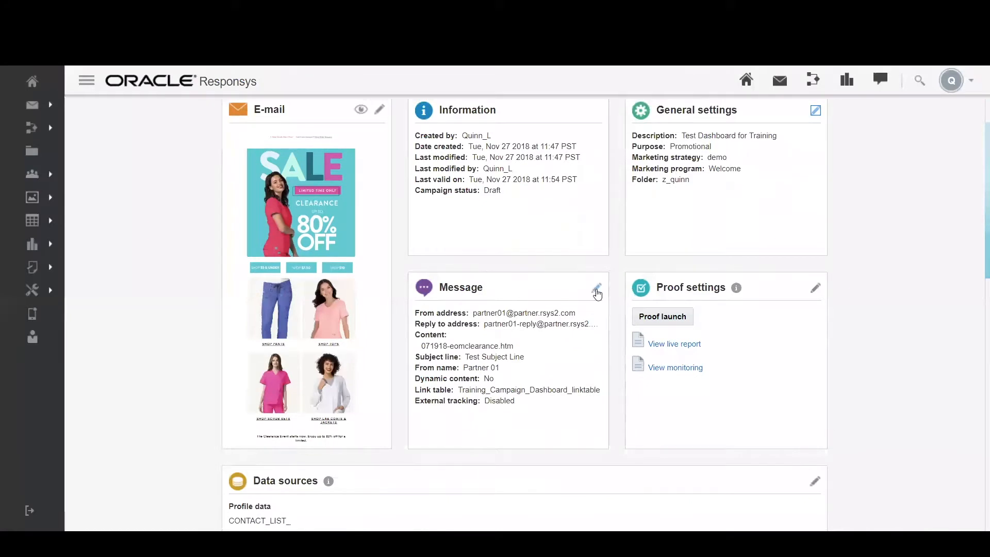
click(597, 290)
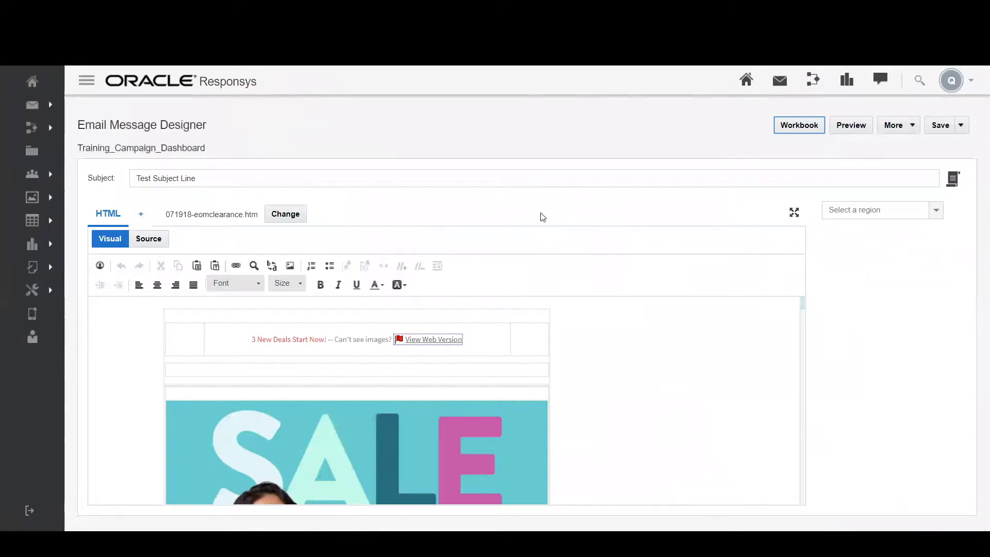
click(791, 129)
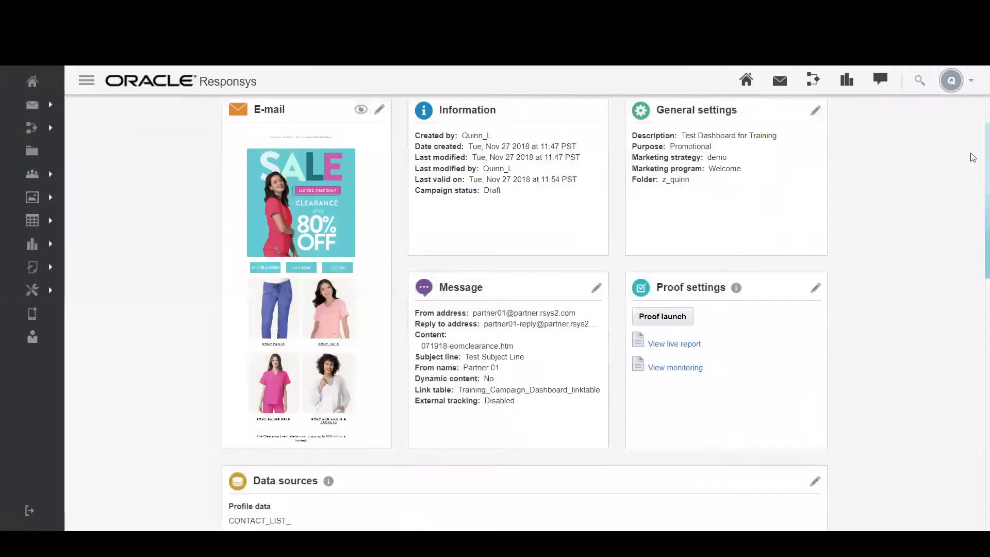
scroll(975, 116, up, 2)
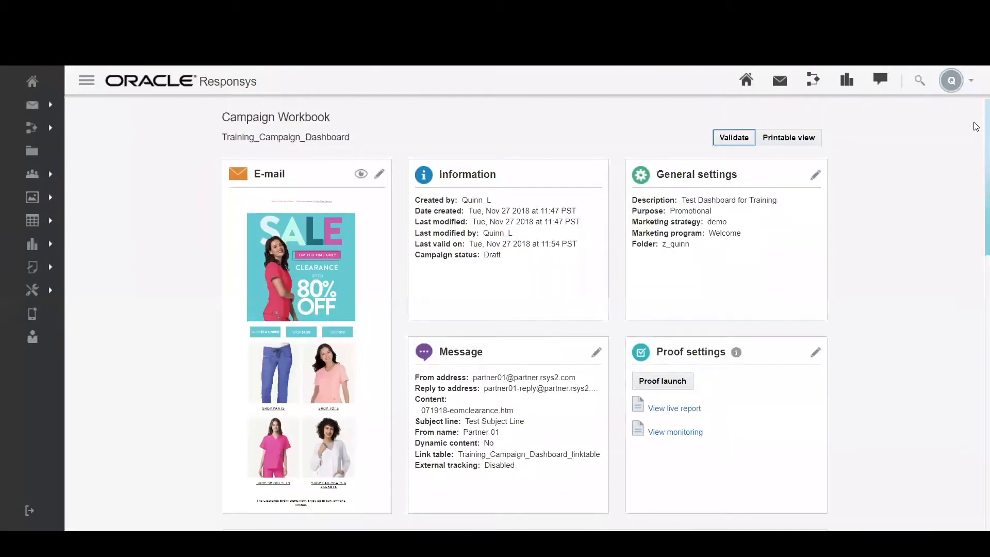
Inspect the proof settings and the proof launch options, leaving both without changes.
scroll(972, 150, down, 1)
scroll(972, 138, up, 1)
scroll(973, 160, down, 2)
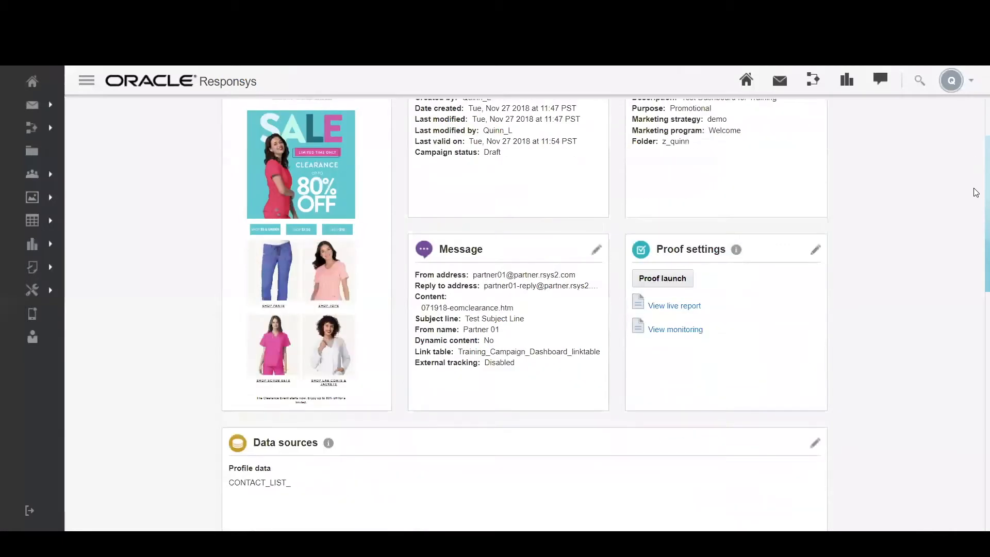
scroll(975, 193, down, 1)
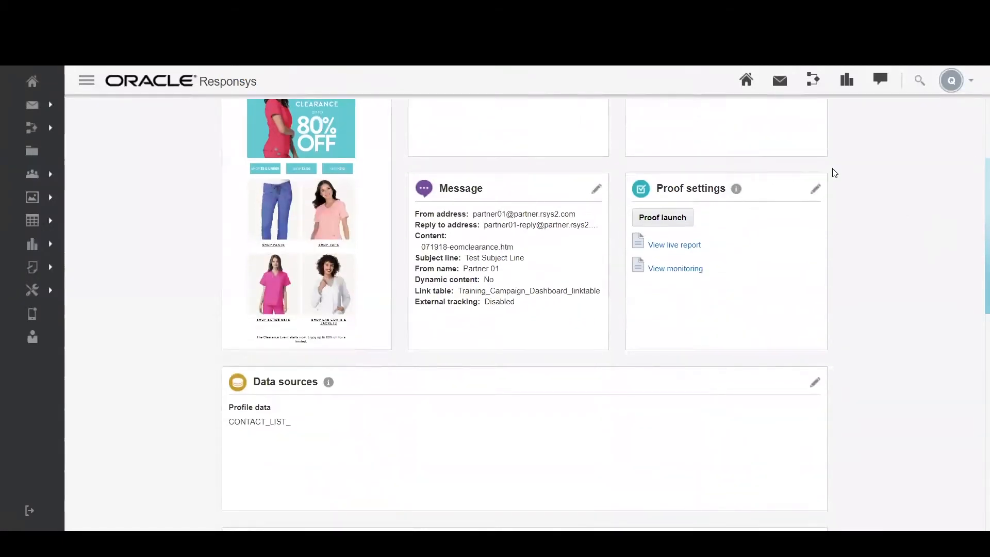
click(815, 189)
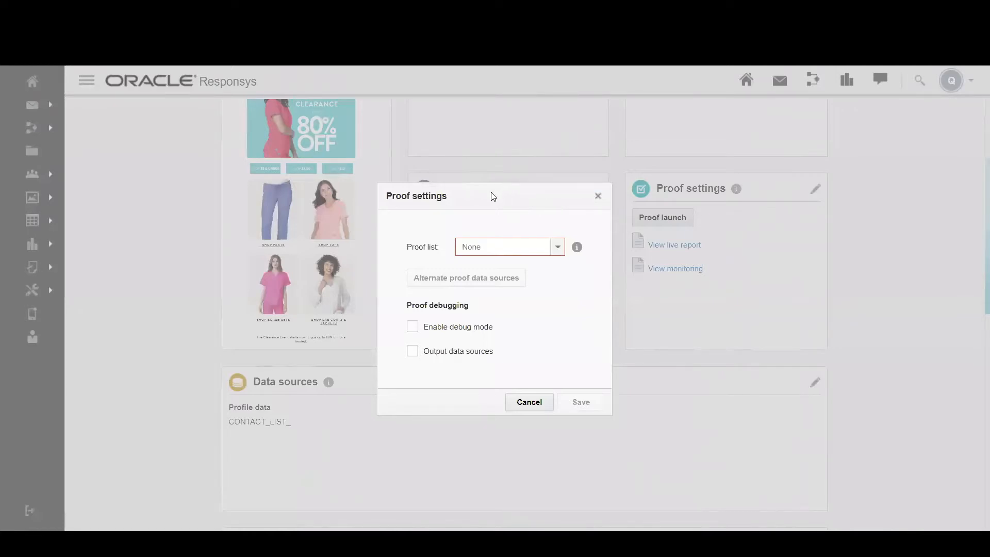
click(599, 196)
click(648, 217)
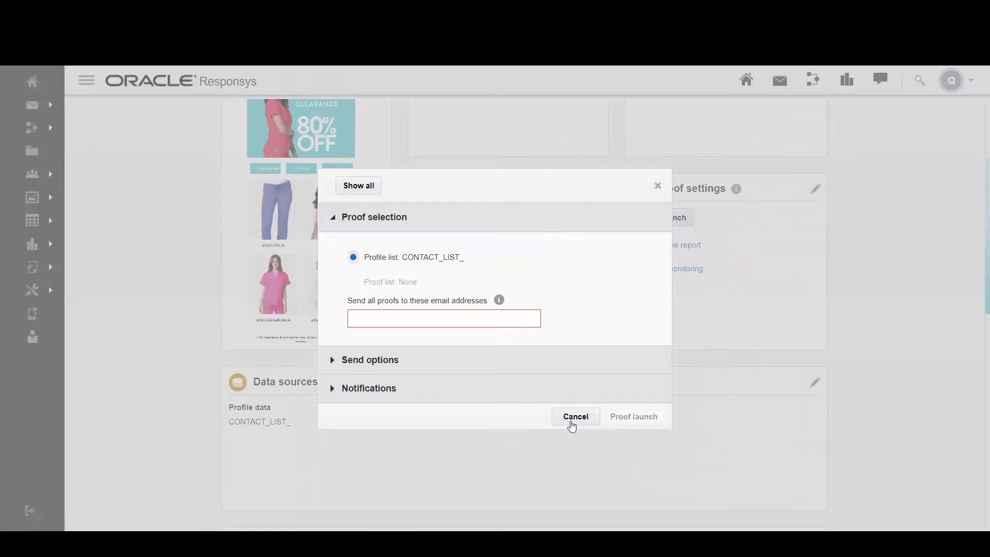
click(574, 417)
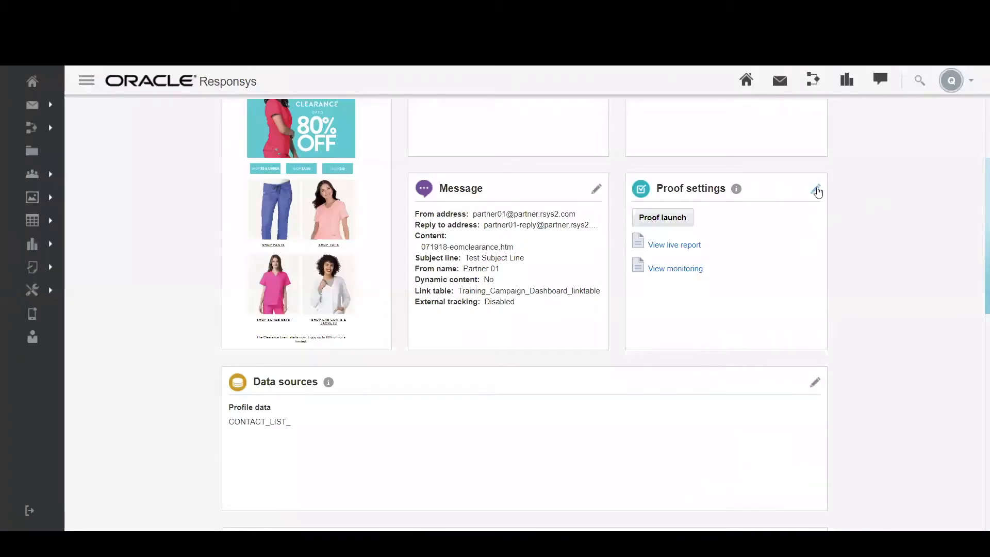
click(640, 222)
View the proof's live report and its campaign monitoring report, closing each one.
click(679, 246)
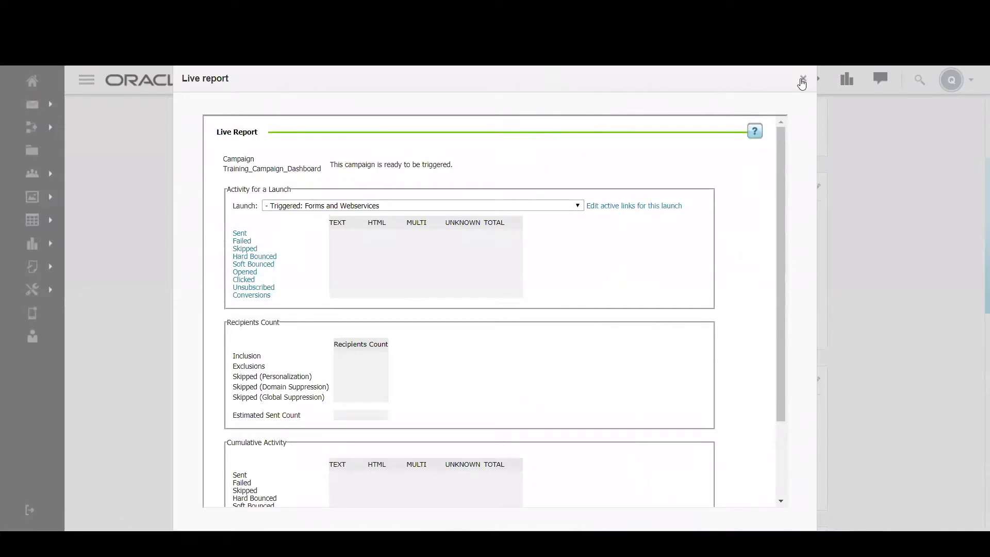
click(801, 81)
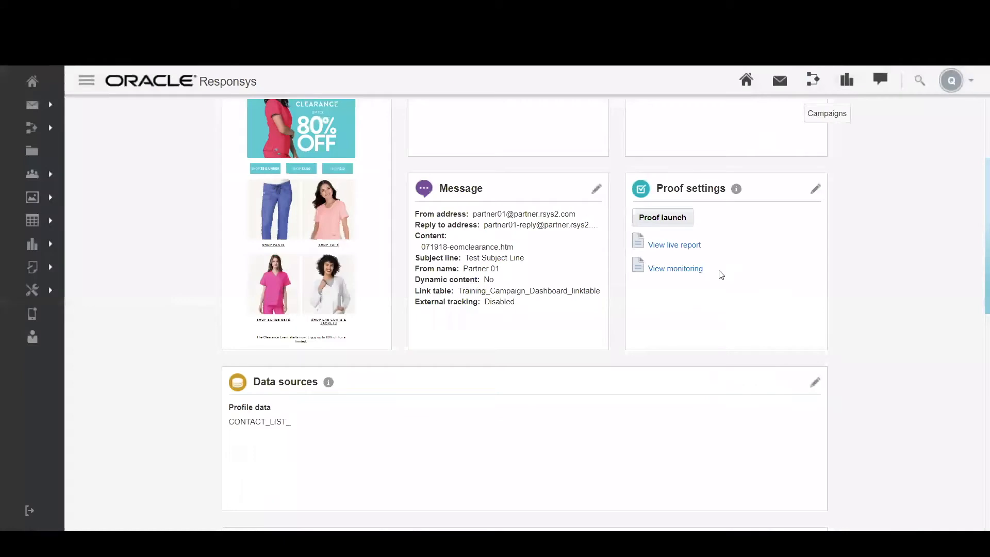
click(685, 268)
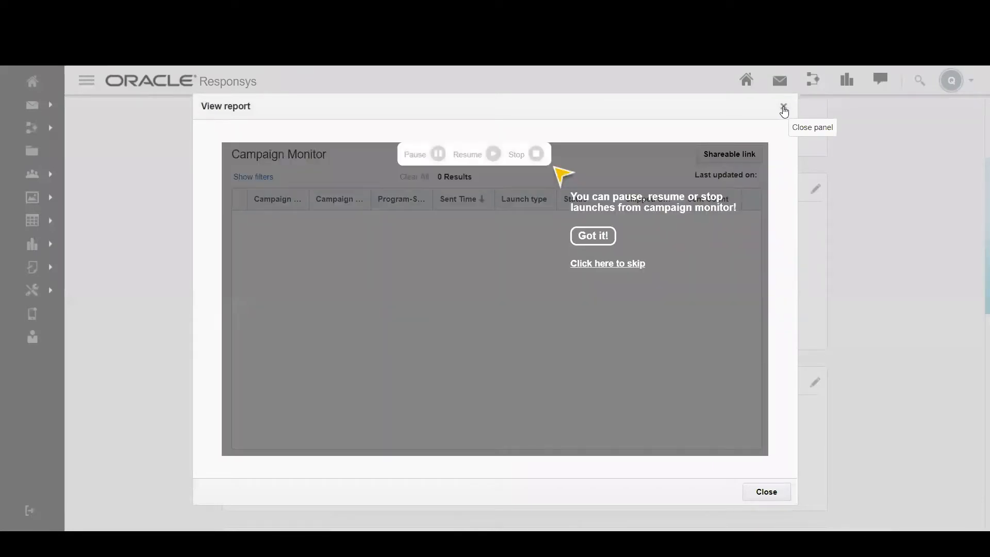
click(785, 109)
Review the campaign's data sources, including the profile list and dynamic variables, and cancel without changes.
scroll(747, 216, down, 4)
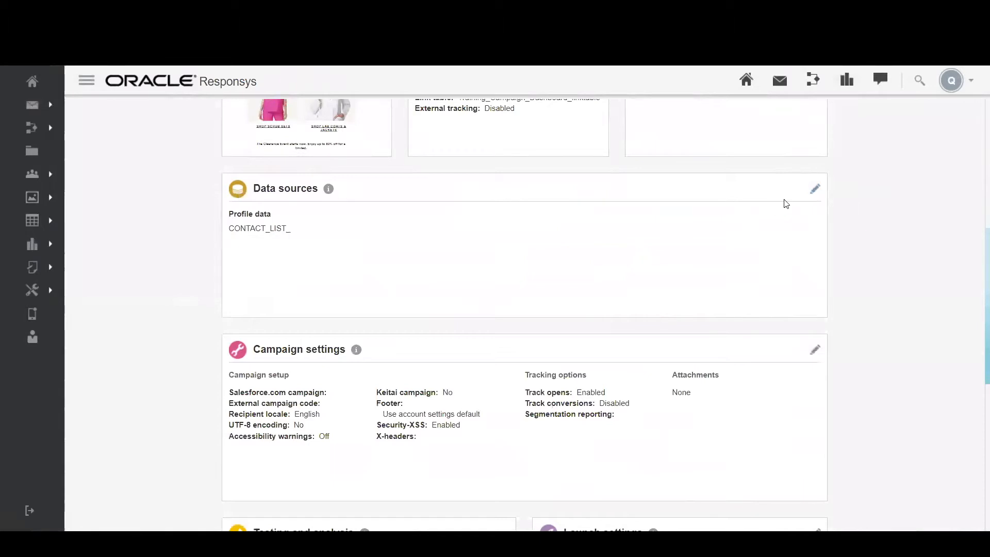
click(815, 191)
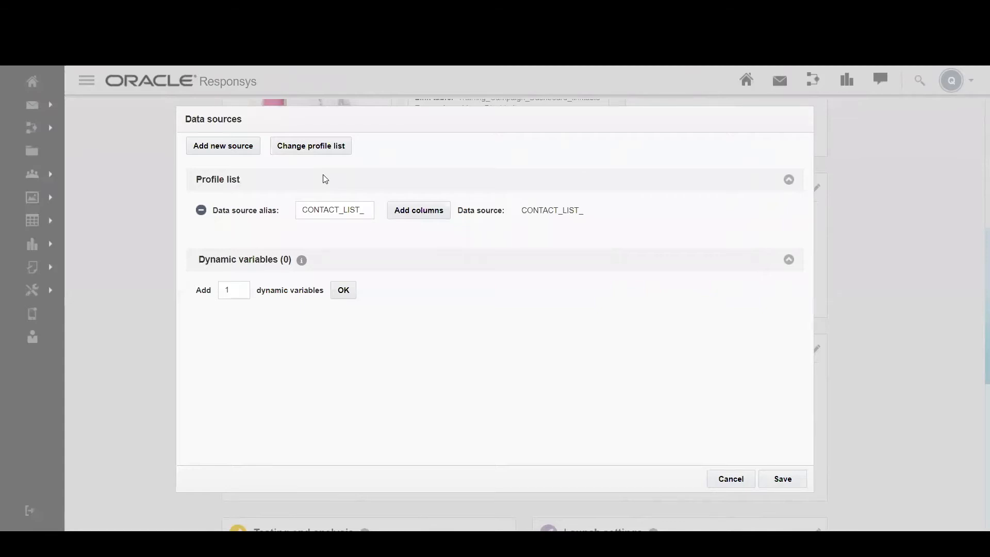
click(725, 481)
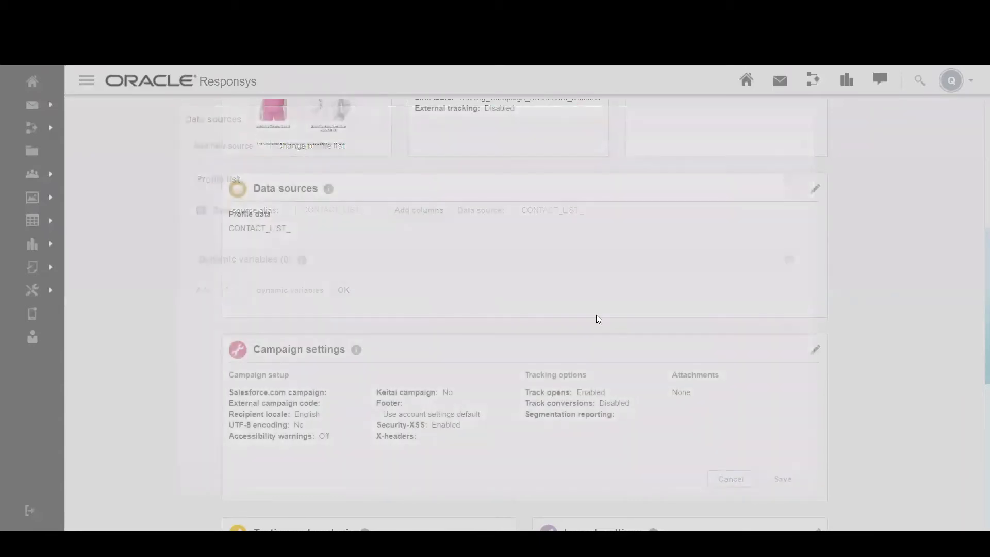
Open the campaign settings for editing and view the available recipient locales, leaving English selected.
scroll(568, 307, down, 4)
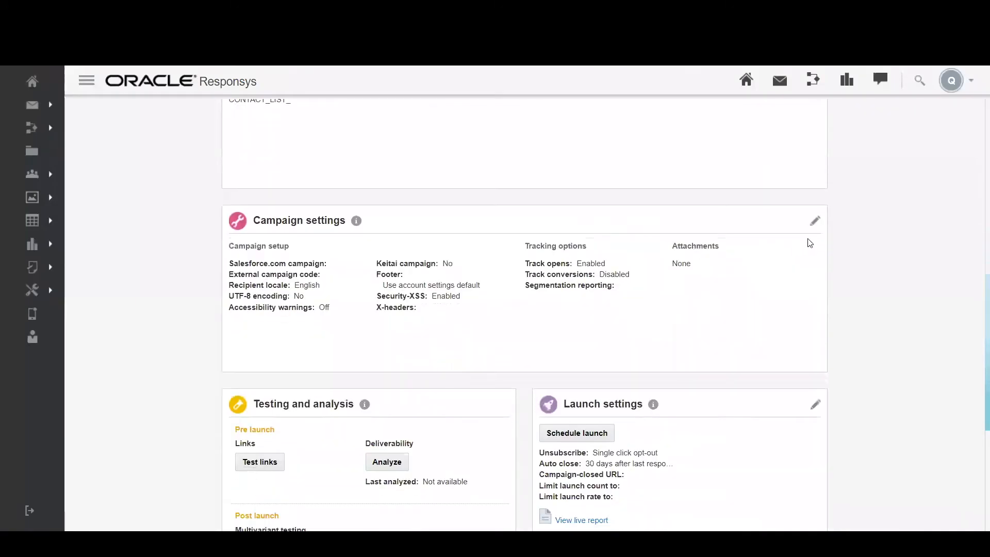
click(815, 157)
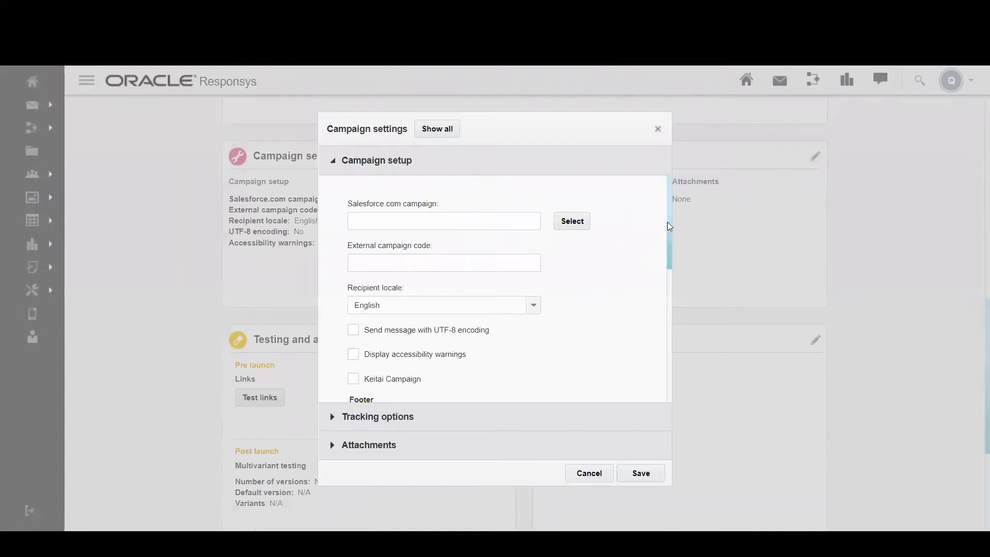
drag(669, 227, 667, 265)
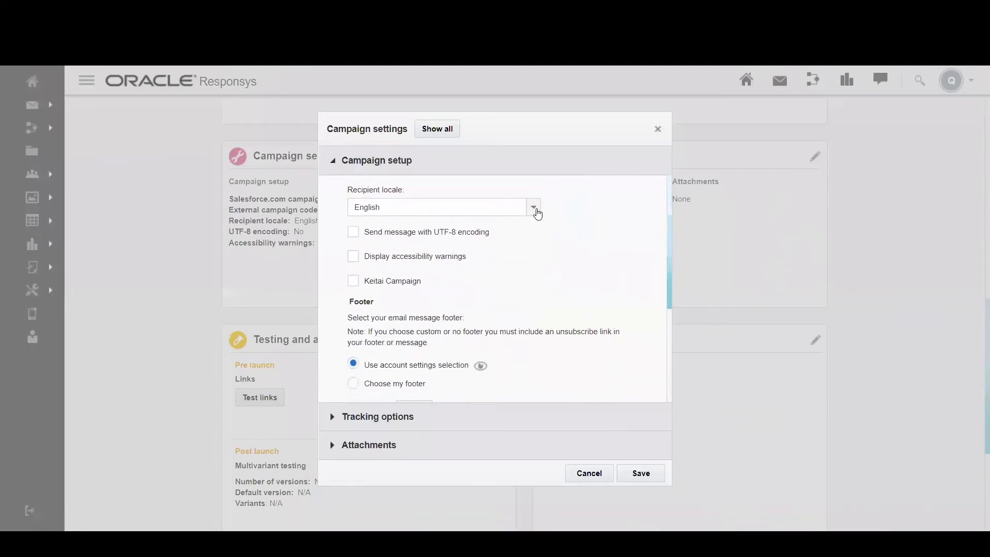
click(534, 209)
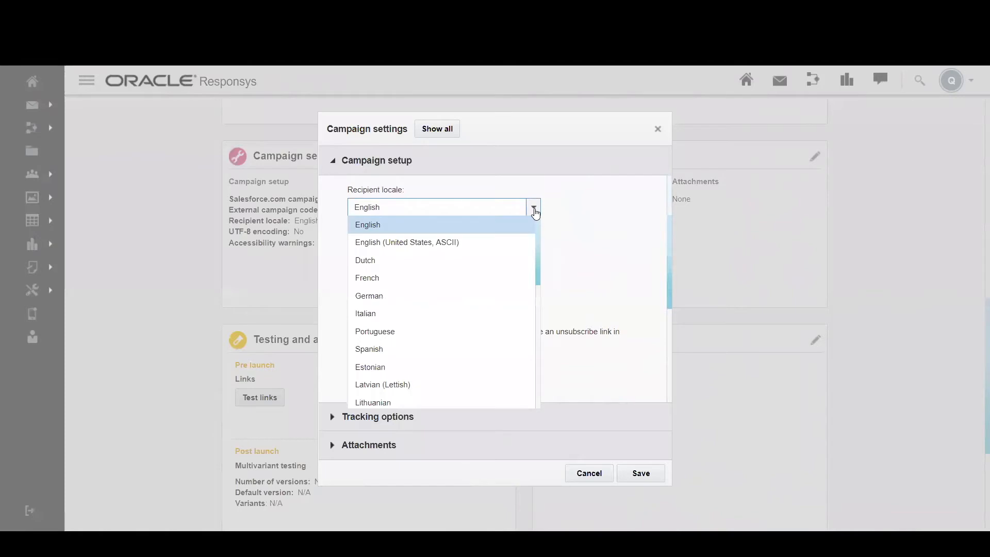
click(534, 209)
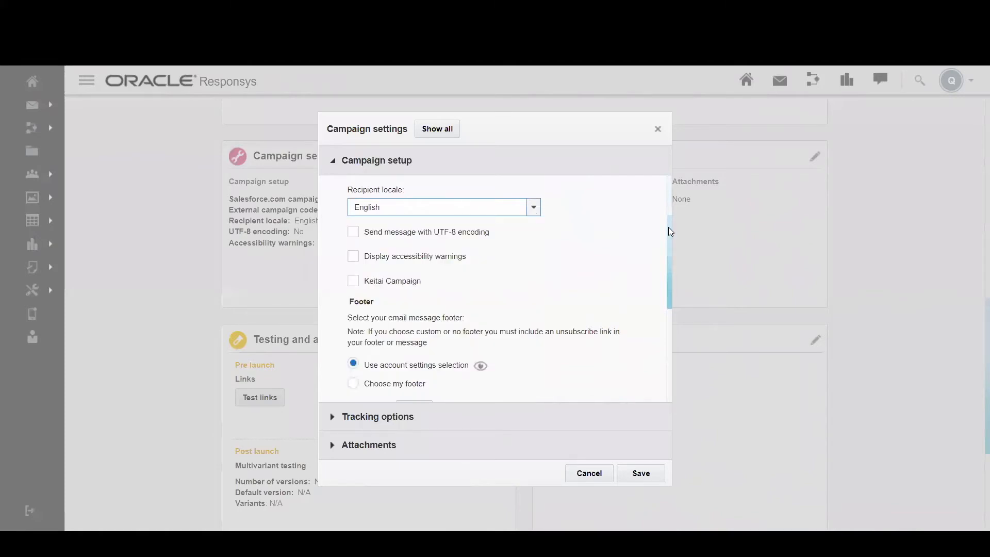
Review the remaining campaign setup options, including encoding, footer selection, cross-site scripting security and X-headers.
drag(670, 228, 670, 230)
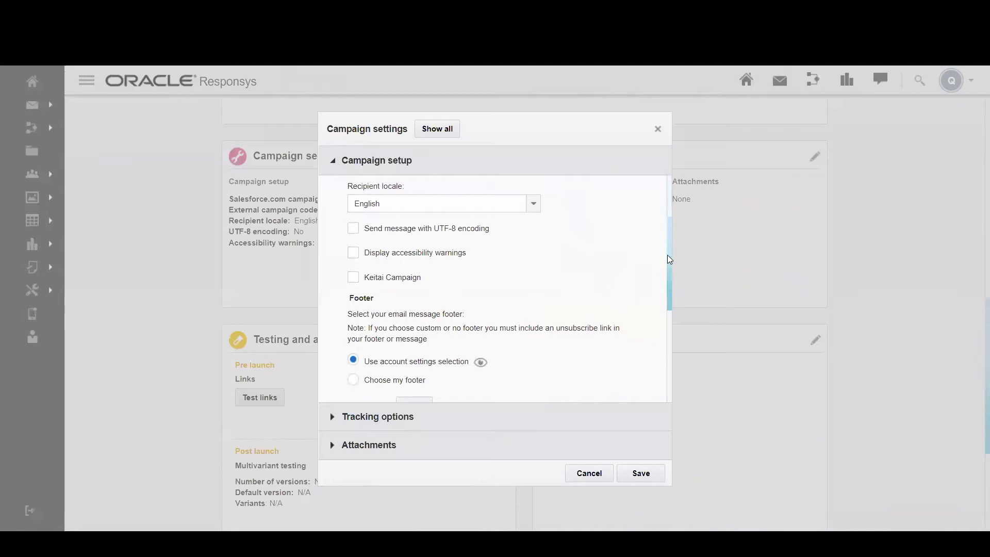
scroll(616, 262, down, 1)
scroll(614, 263, down, 1)
scroll(380, 218, up, 1)
scroll(413, 289, down, 1)
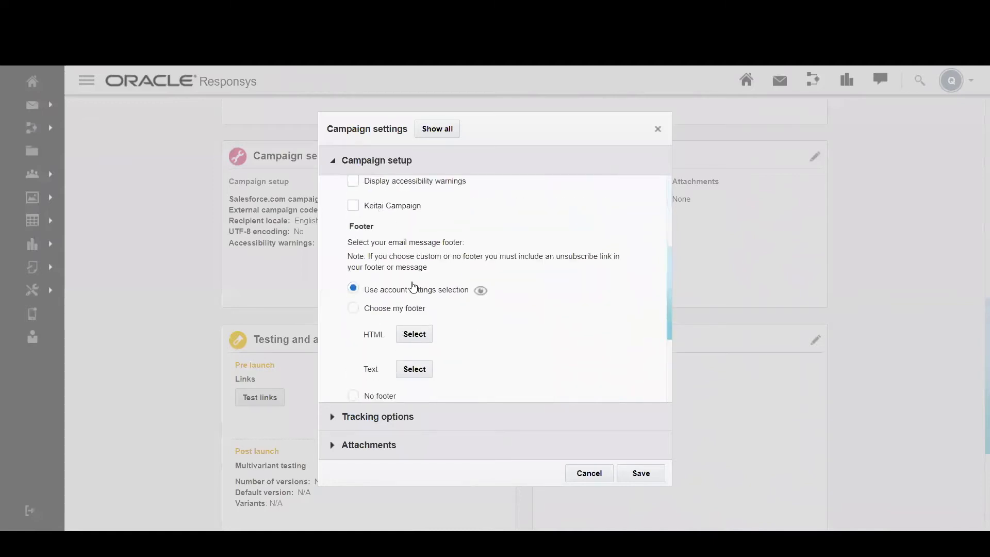
scroll(413, 287, down, 1)
scroll(484, 284, up, 1)
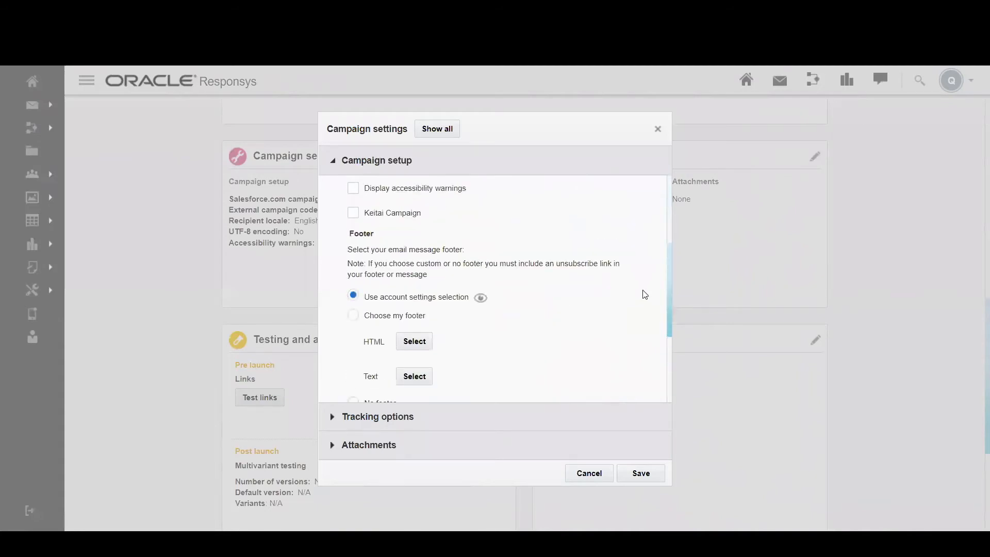
scroll(642, 293, down, 1)
drag(670, 277, 672, 268)
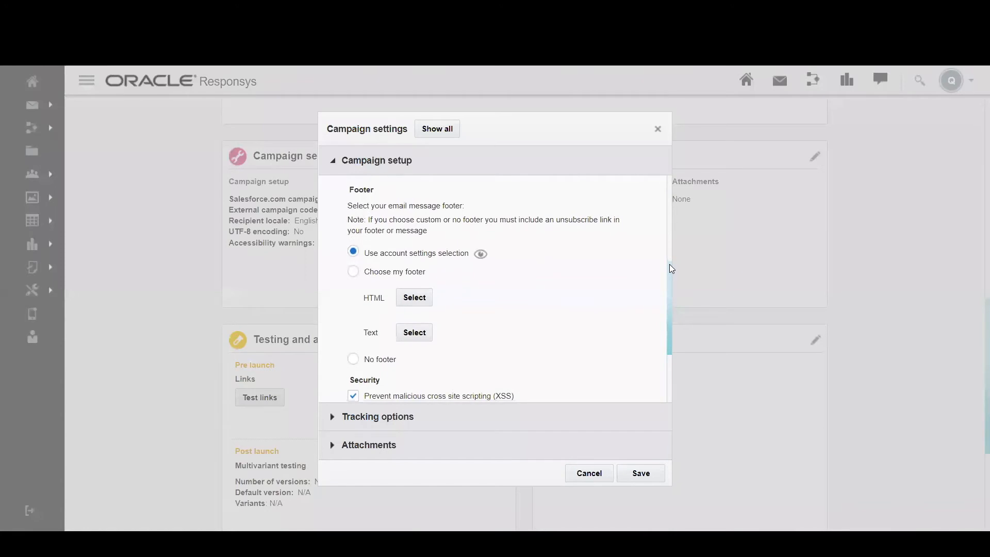
drag(671, 269, 671, 272)
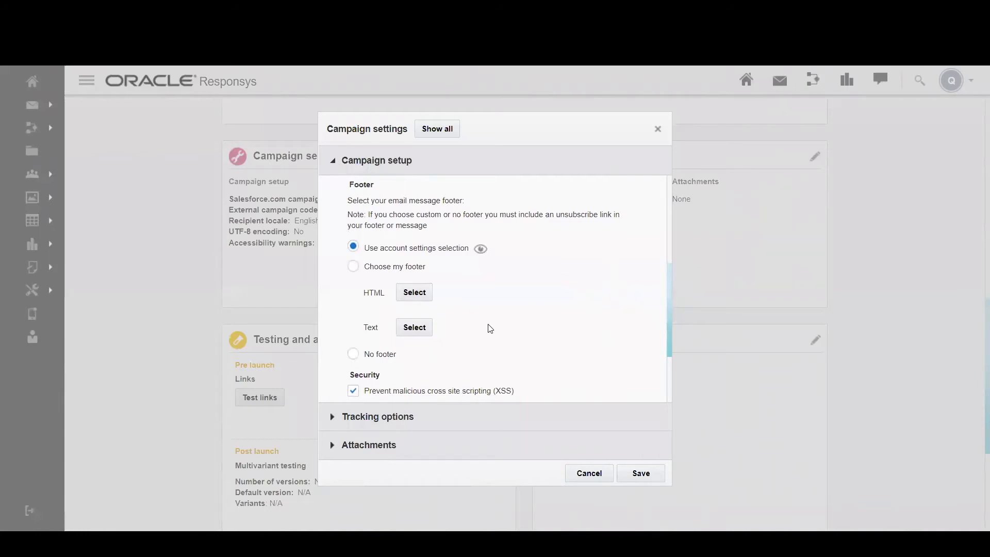
scroll(490, 329, down, 3)
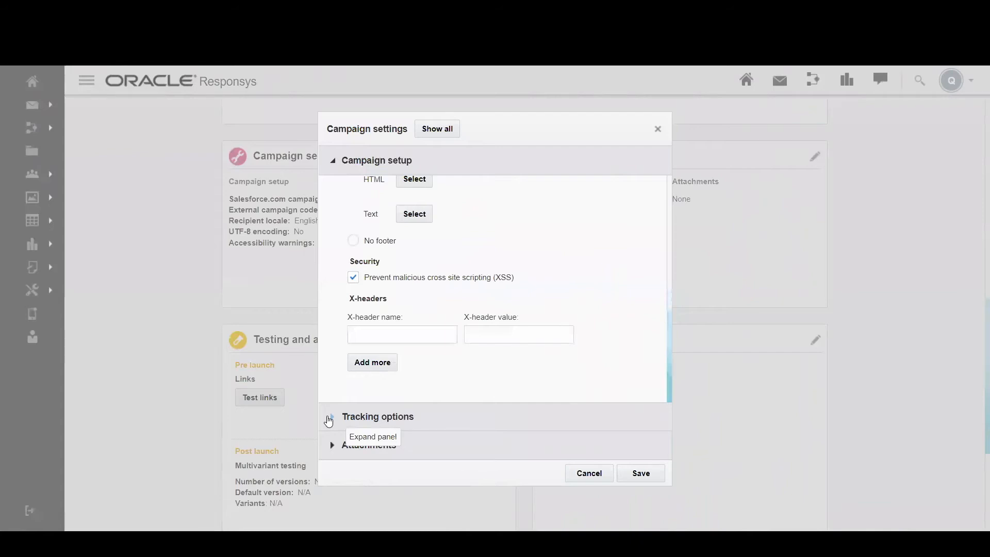
Review the campaign's tracking options and attachments, and cancel the campaign settings without changes.
click(328, 419)
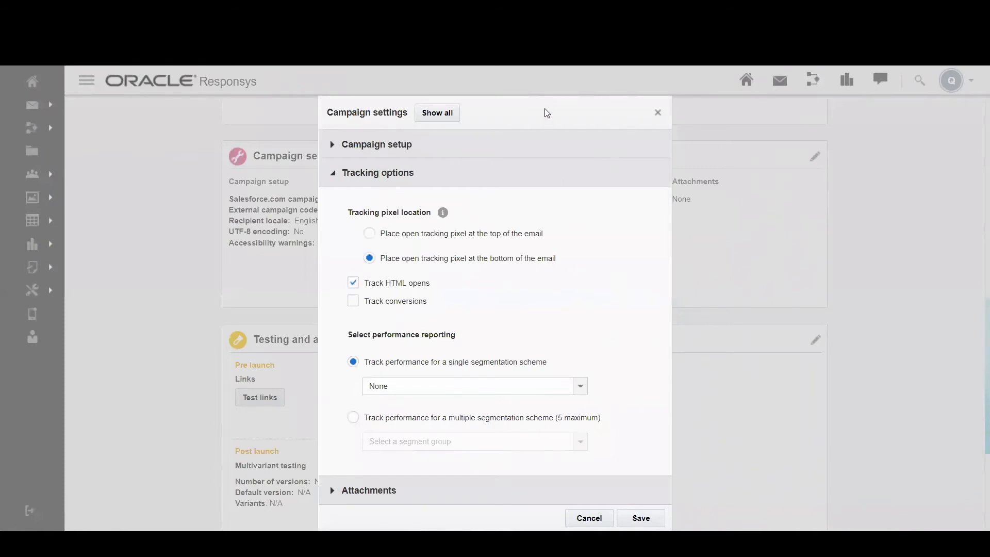
click(555, 91)
click(335, 489)
click(587, 102)
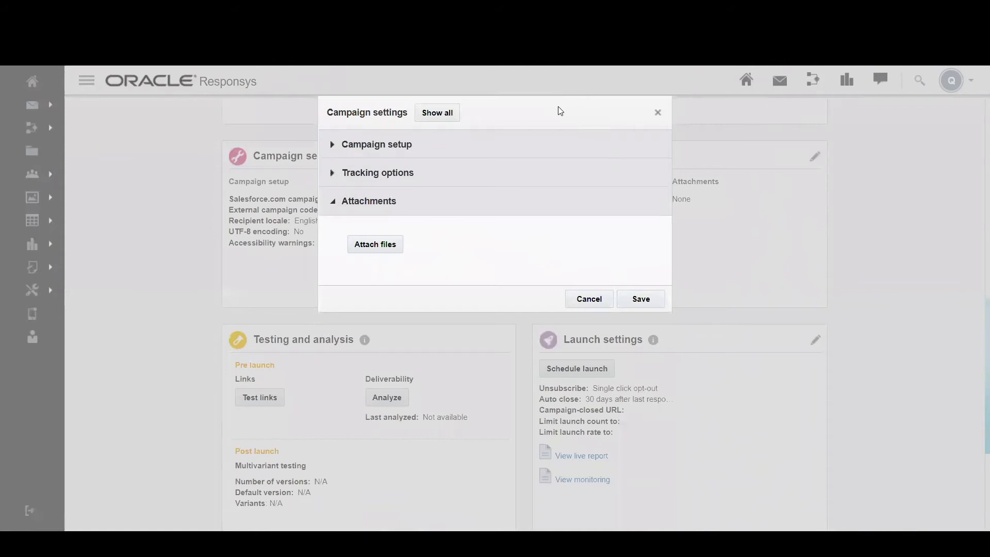
click(629, 301)
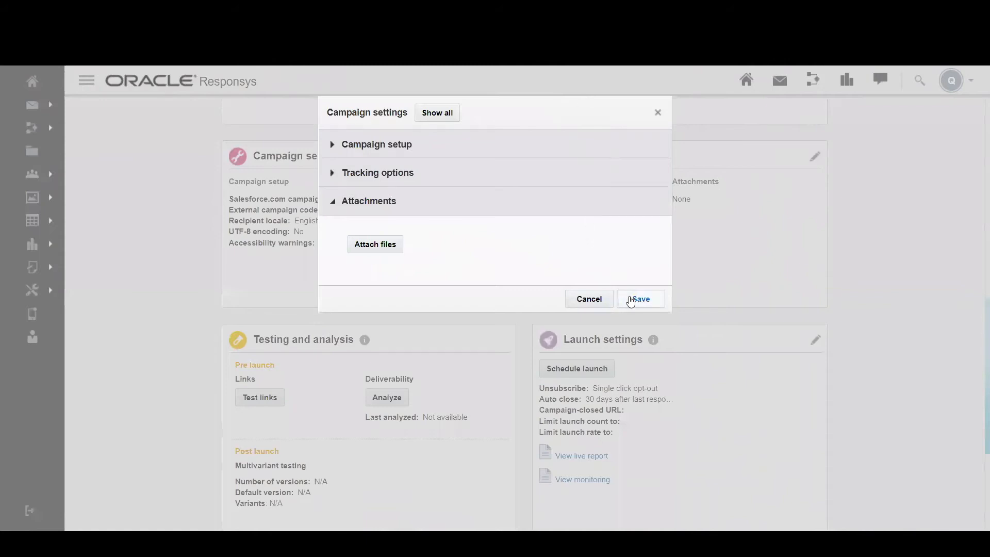
click(599, 303)
Review the campaign's Testing and analysis section and check its pre-launch link test.
scroll(464, 249, down, 2)
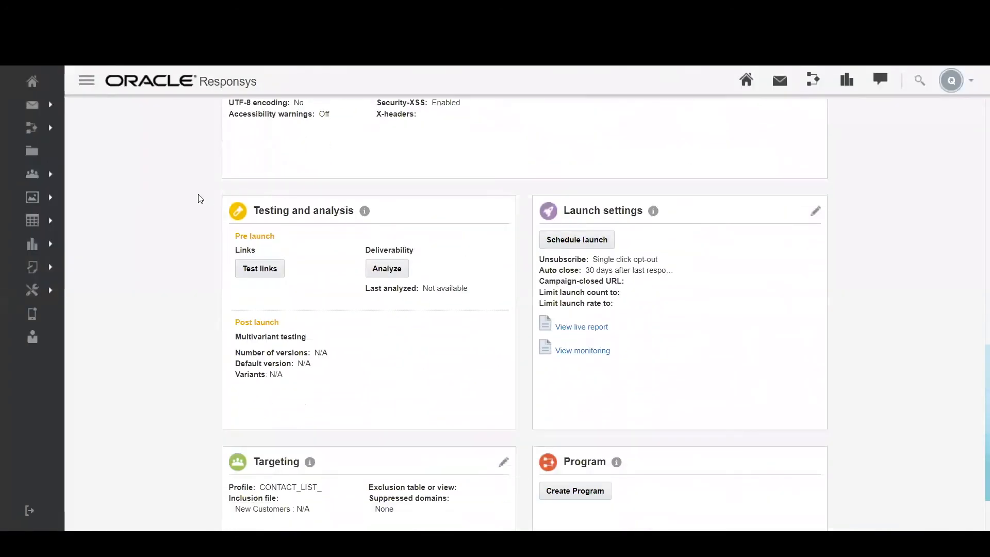
scroll(200, 198, up, 3)
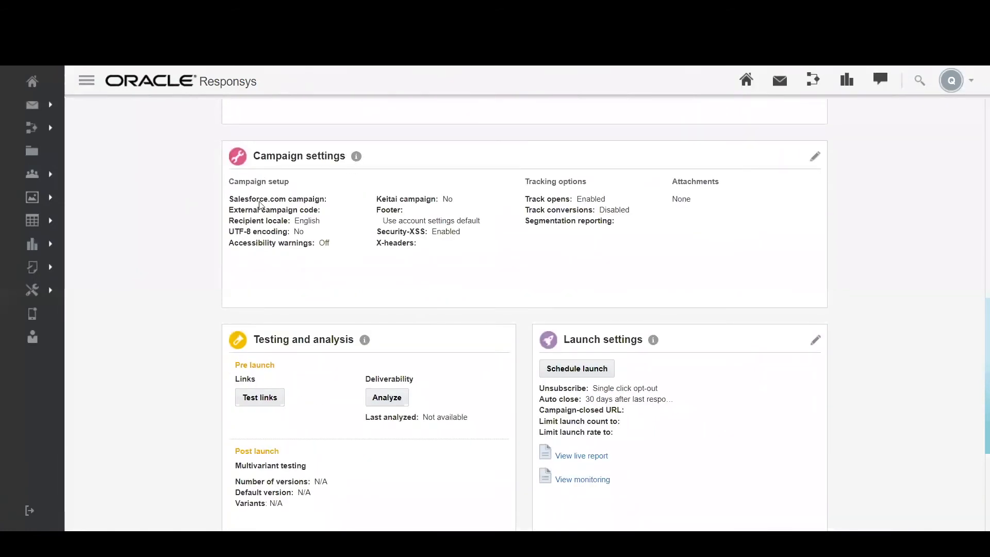
scroll(256, 206, down, 1)
scroll(256, 207, down, 4)
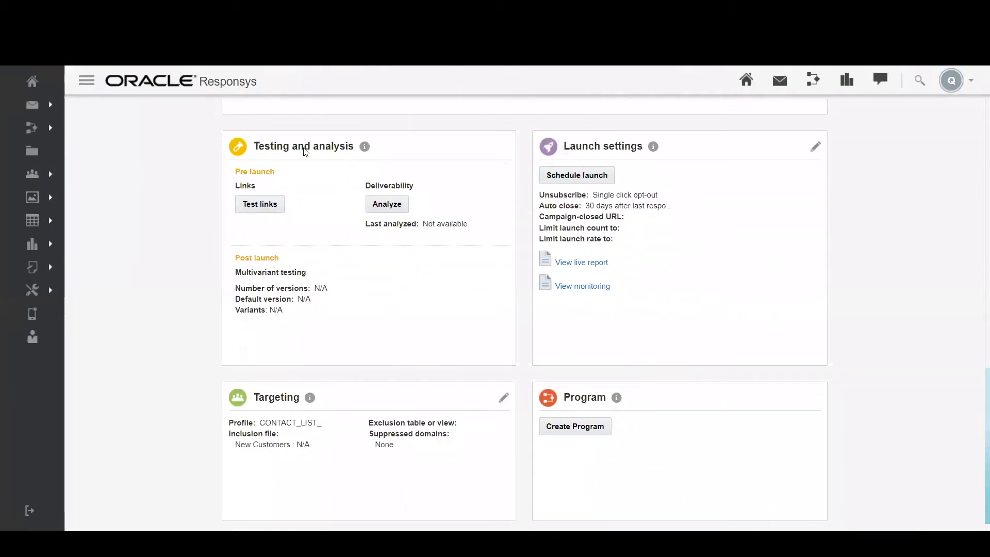
click(251, 208)
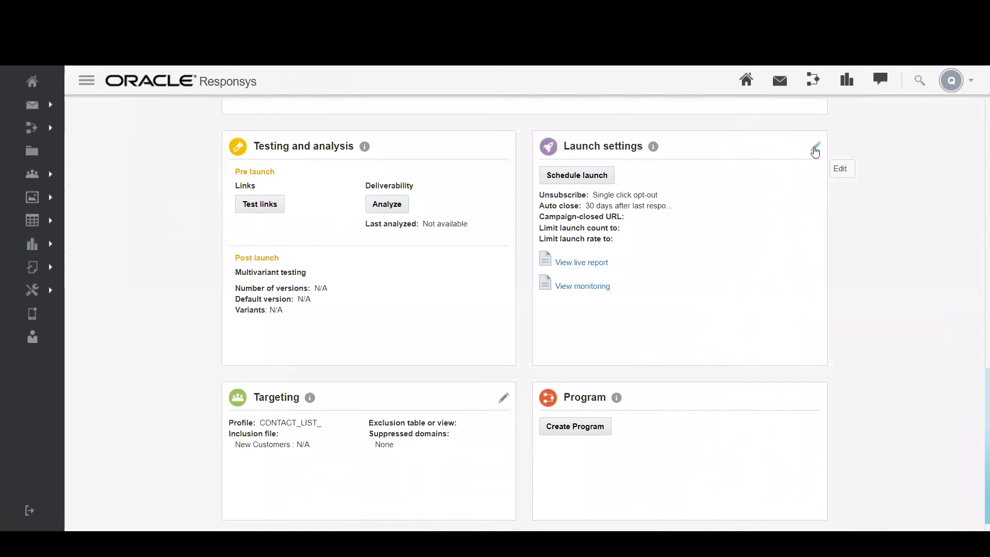
Review the launch settings for unsubscribe, auto-close, throttling and notifications, and close them without changes.
click(815, 148)
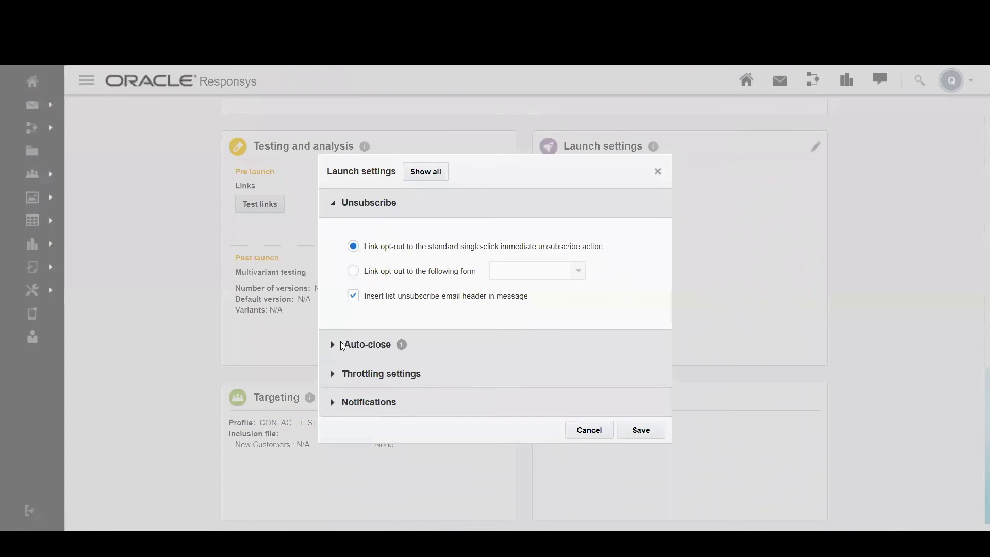
click(334, 346)
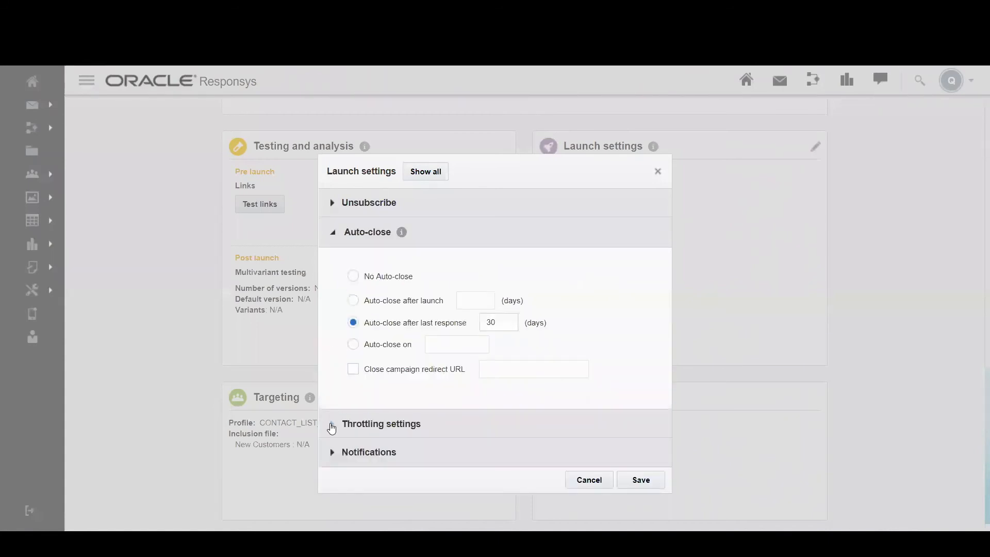
click(332, 426)
click(333, 378)
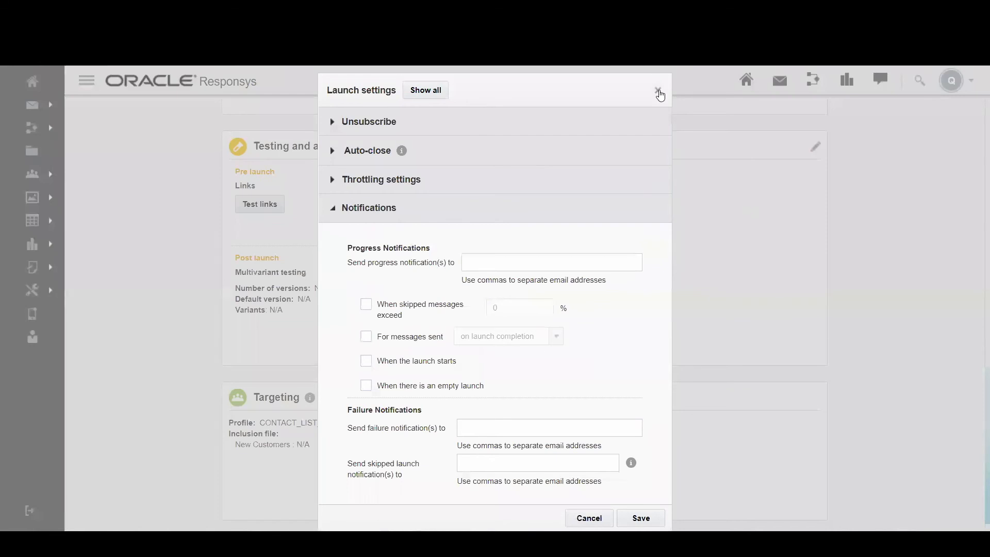
click(659, 93)
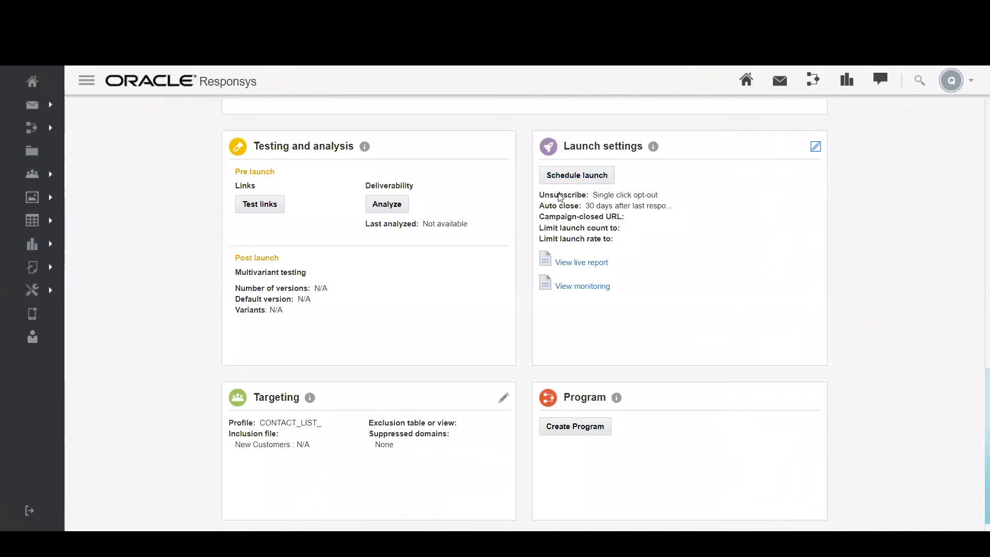
View the campaign's launch scheduling options and cancel without scheduling a launch.
click(559, 179)
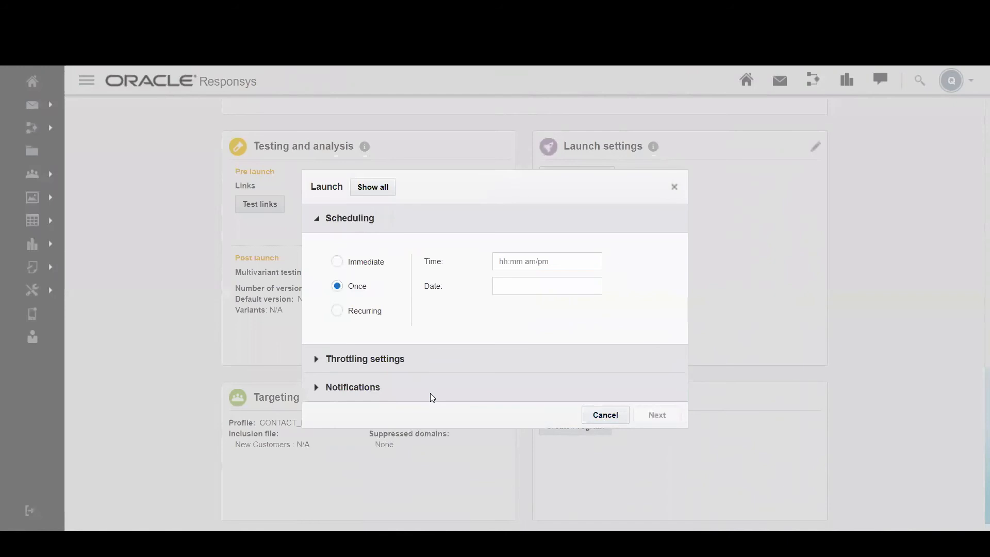
click(593, 414)
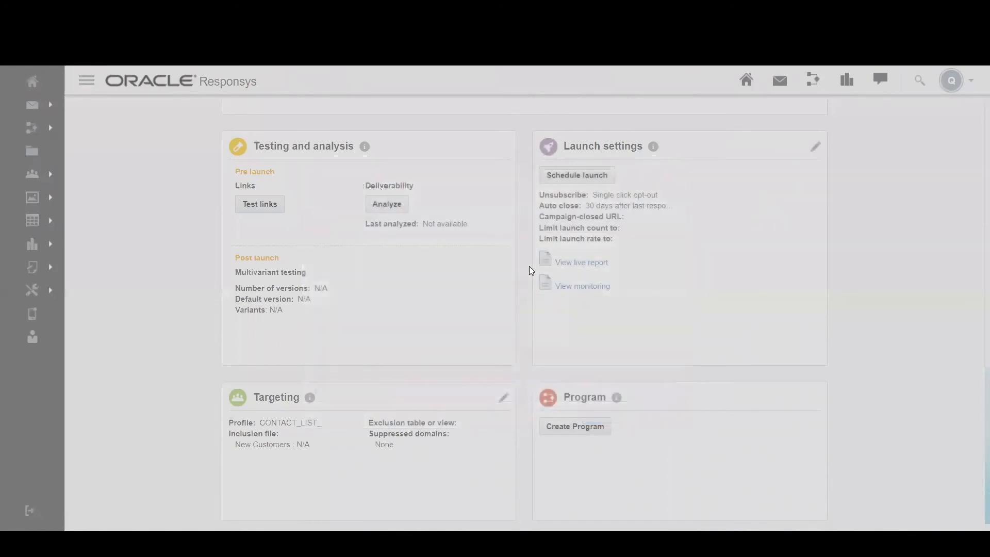
scroll(534, 242, down, 1)
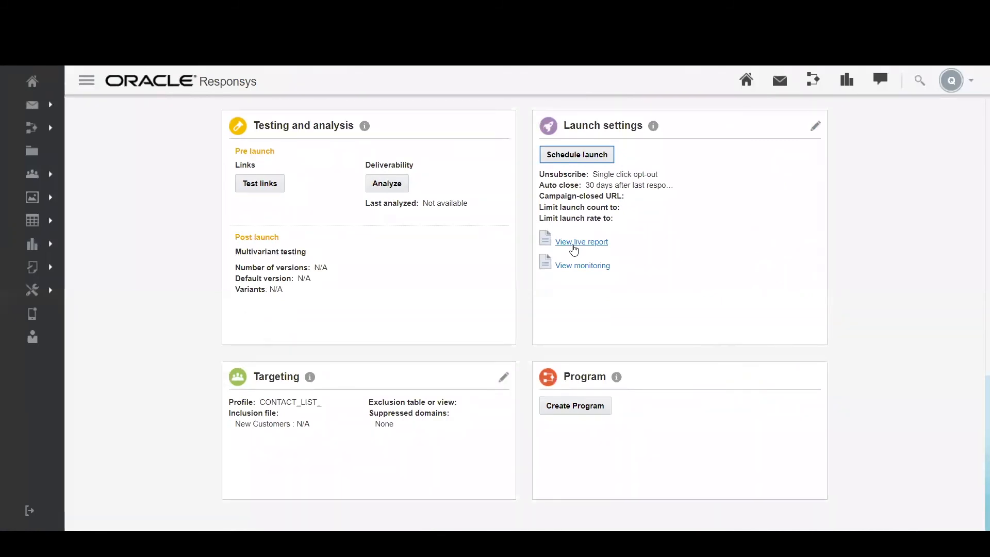
Review the campaign's targeting selection with its inclusions and exclusions, and close it without changes.
scroll(749, 258, up, 12)
scroll(713, 268, down, 12)
click(504, 377)
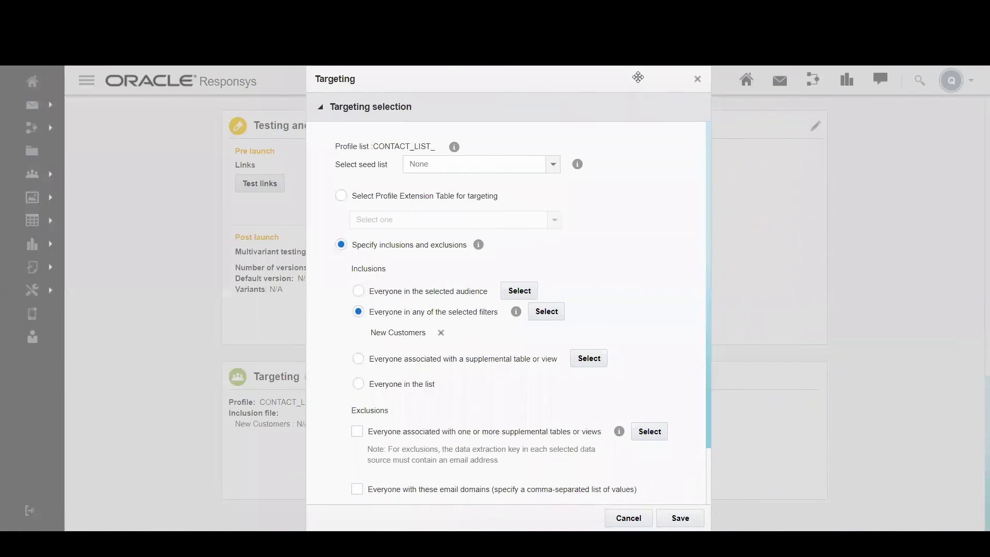
click(696, 80)
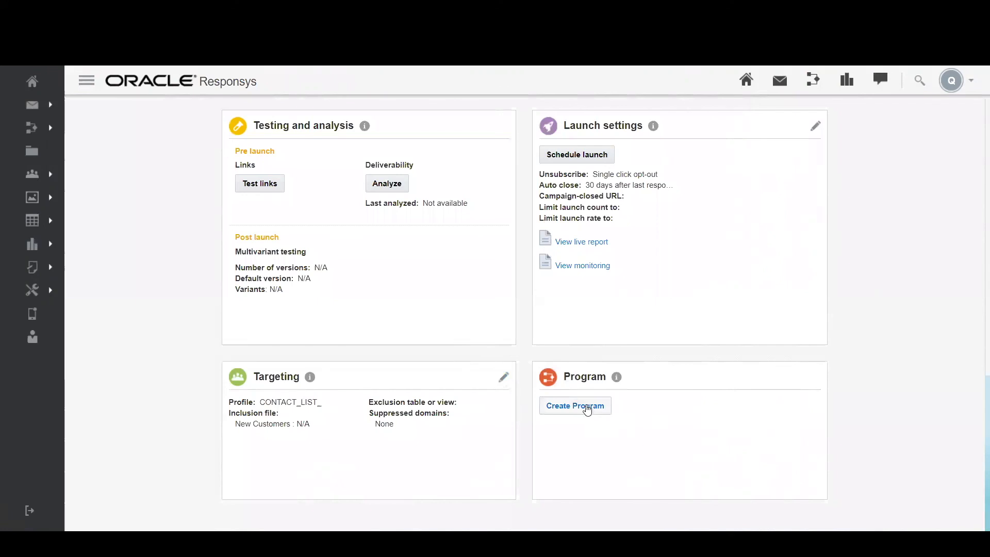
Start creating a program from the campaign workbook.
click(587, 410)
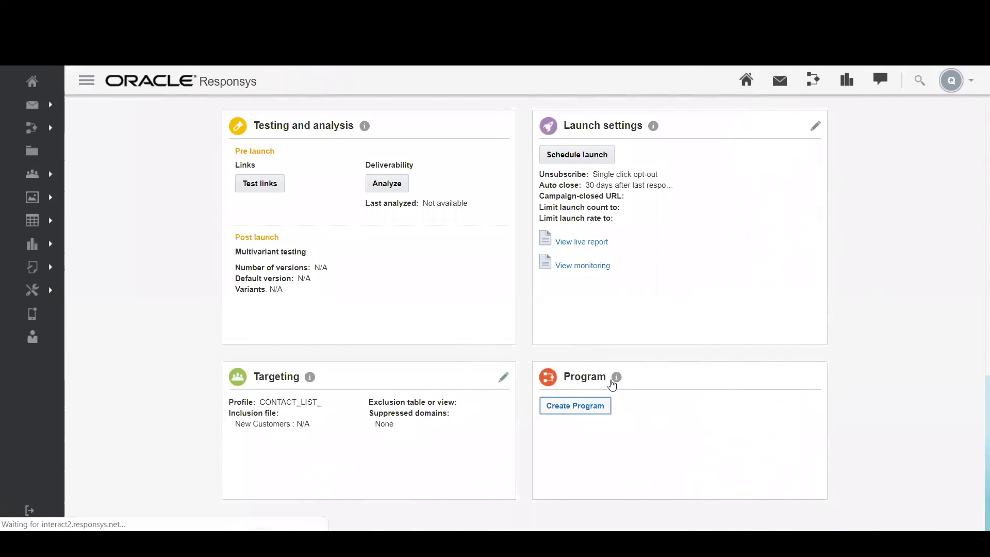